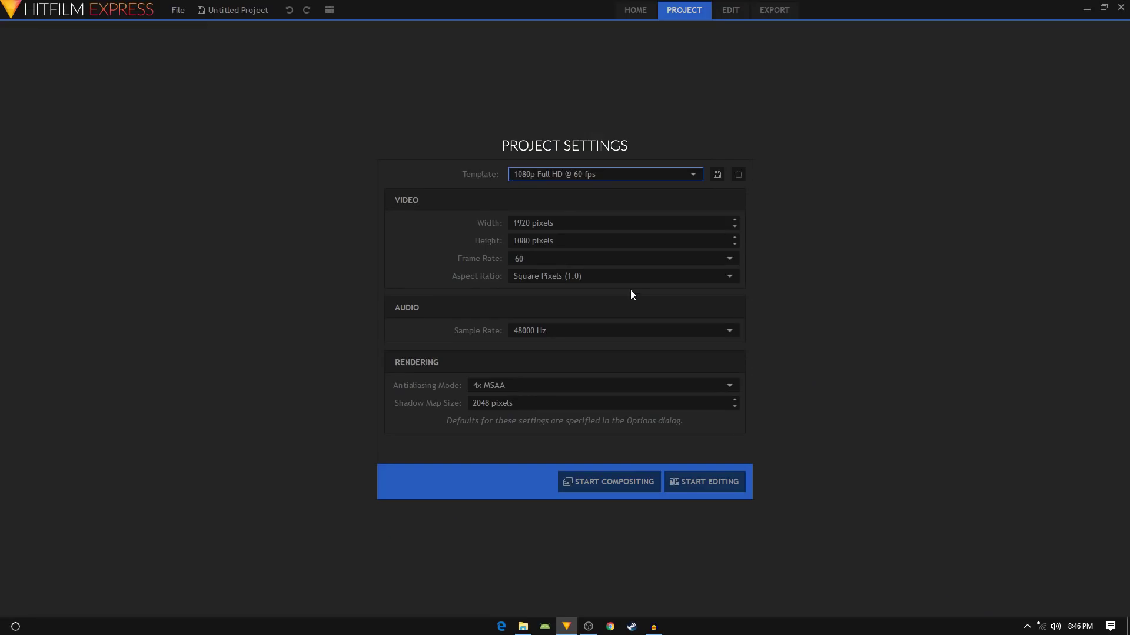
Step: Start a compositing project with the 1920x1080, 60 fps template settings
click(568, 179)
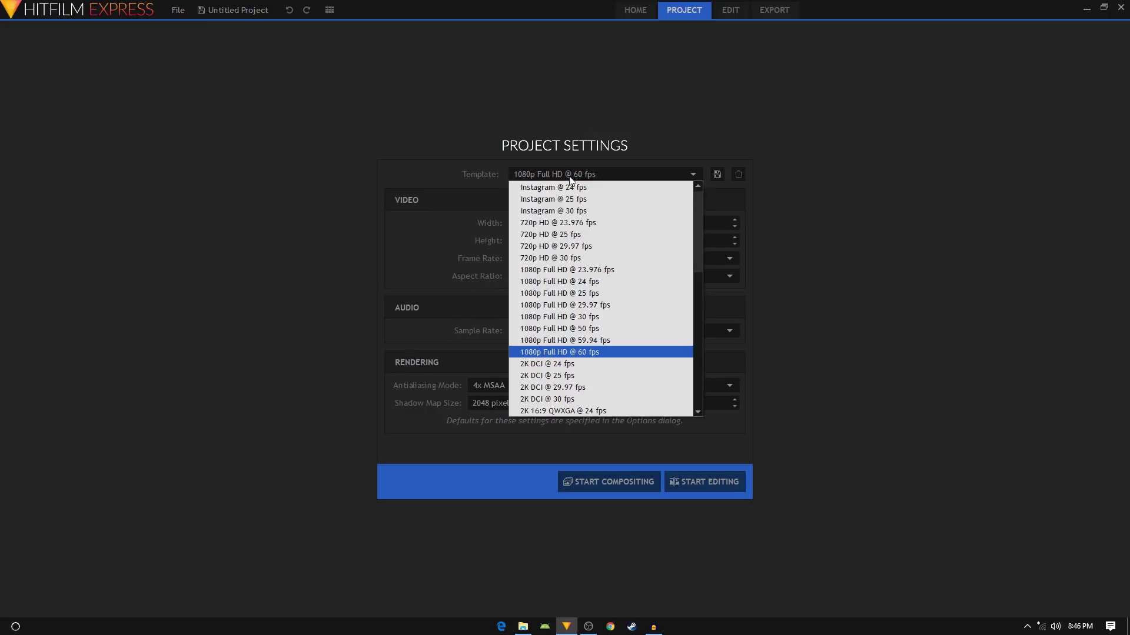
scroll(607, 292, down, 5)
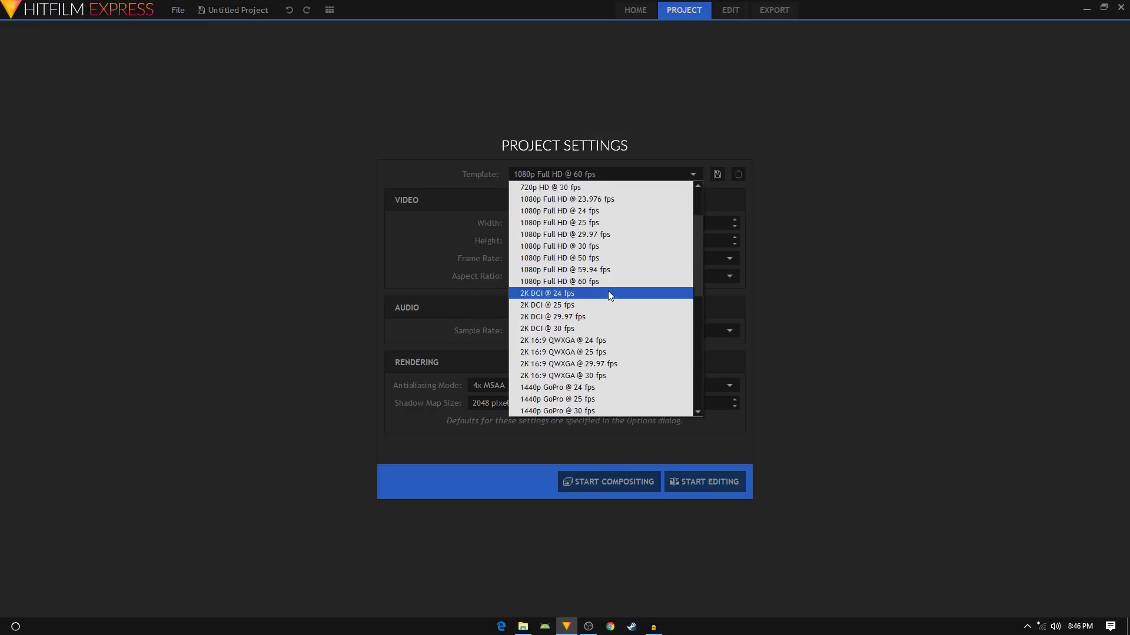
scroll(606, 277, up, 3)
click(468, 270)
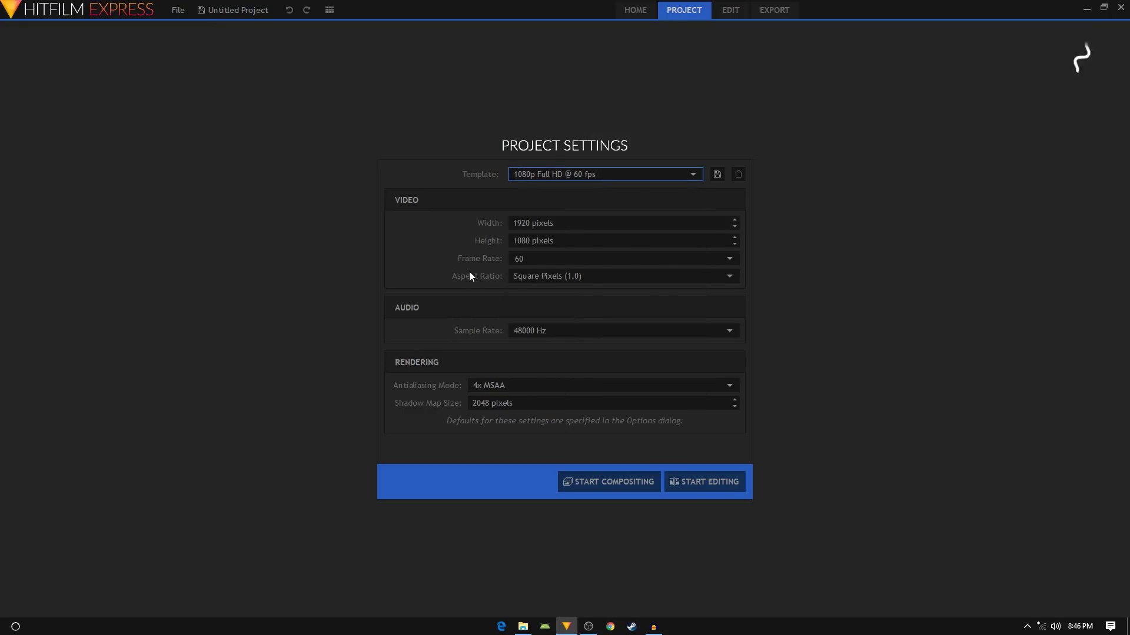
click(602, 478)
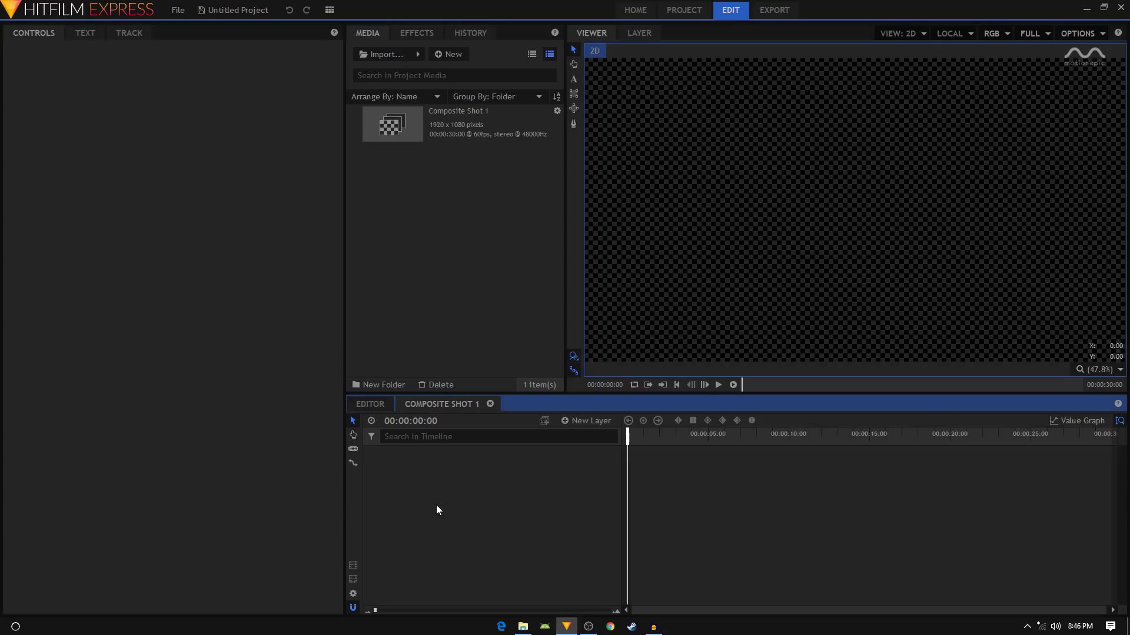
Step: Shorten Composite Shot 1's duration to 00:00:03:00
click(353, 595)
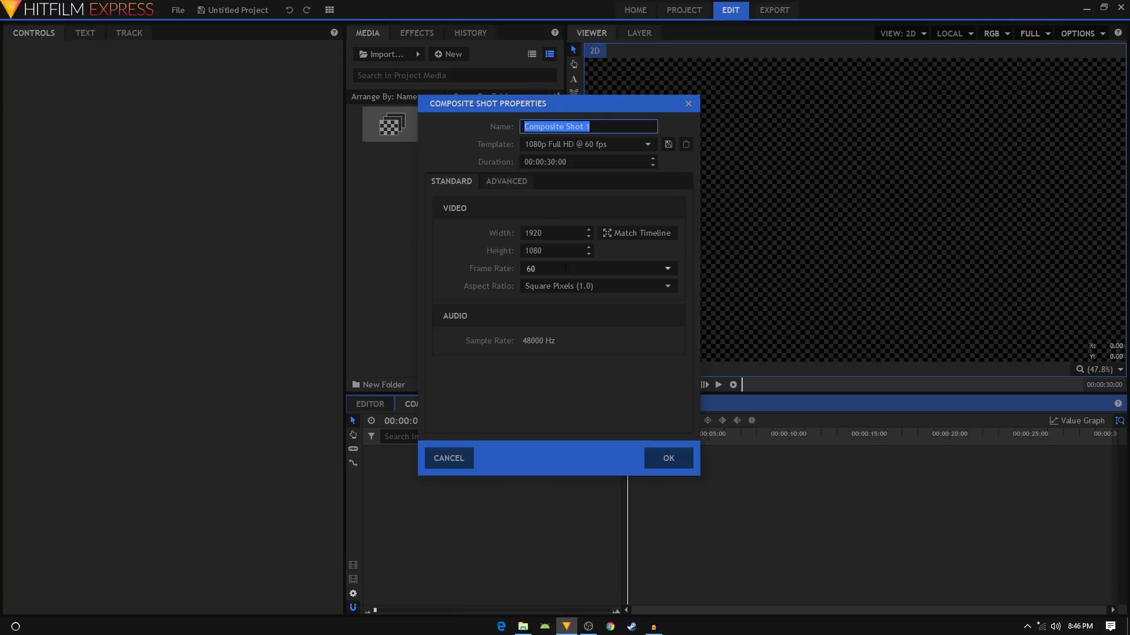
click(555, 162)
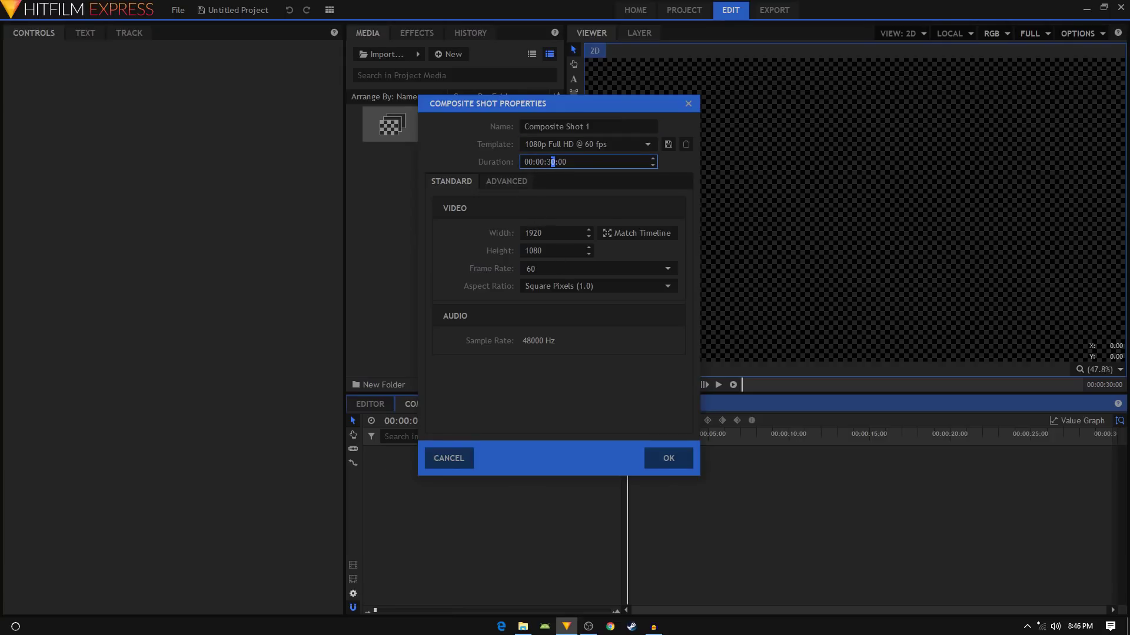
text(3)
click(669, 458)
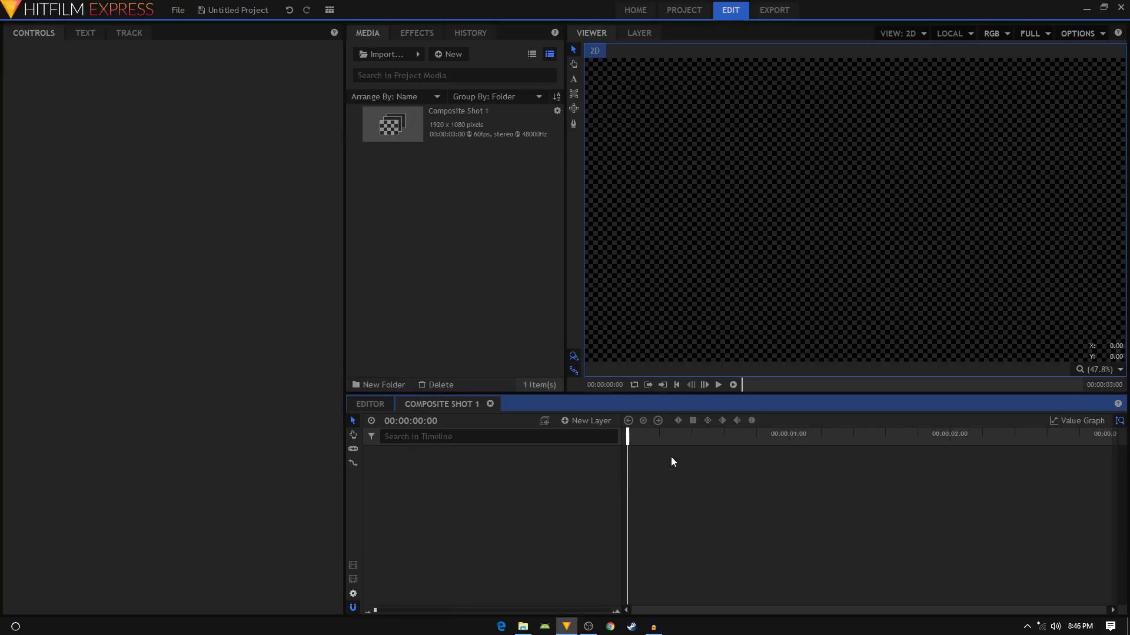
Step: Add a full-frame plane coloured bright pink-red #ff004c and named BG
click(597, 420)
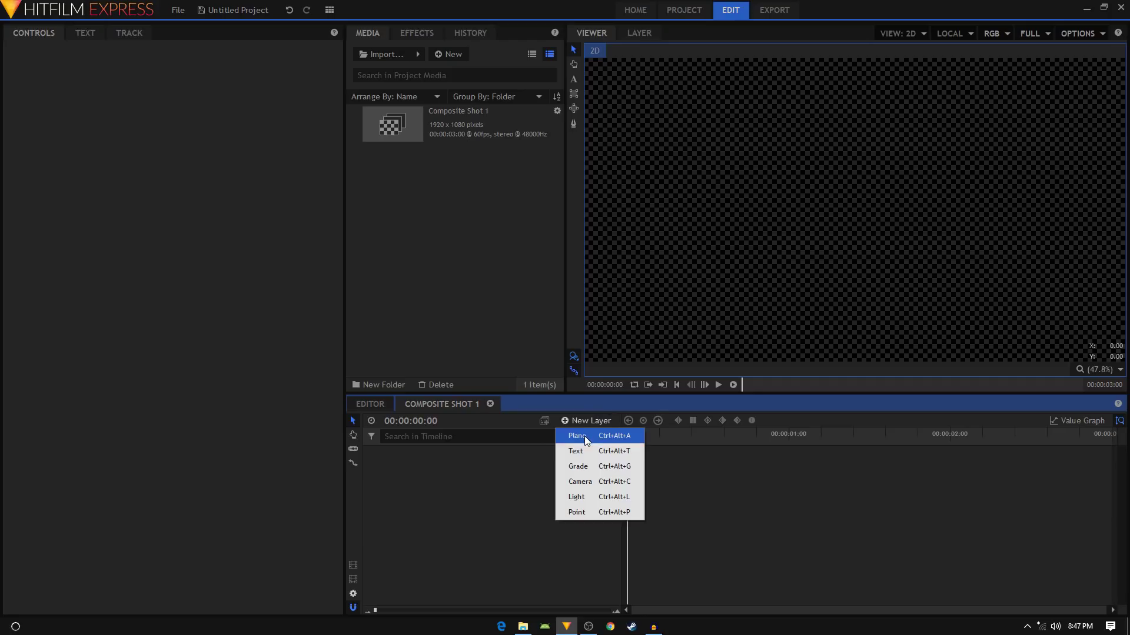
click(585, 437)
click(540, 323)
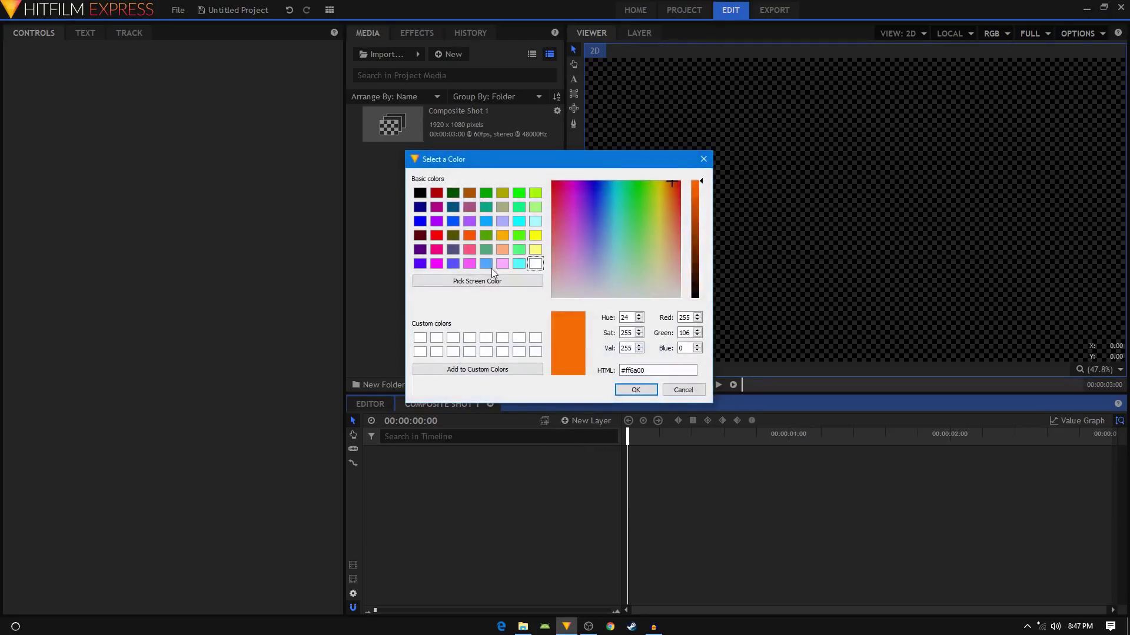
click(435, 193)
click(562, 183)
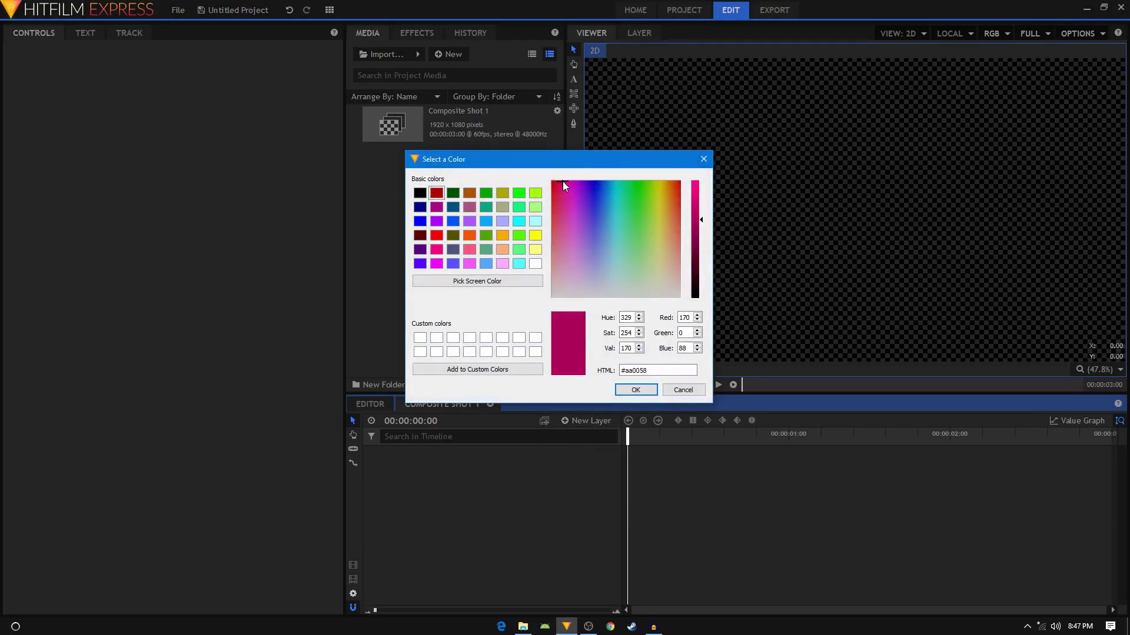
drag(560, 180, 559, 179)
drag(714, 210, 700, 181)
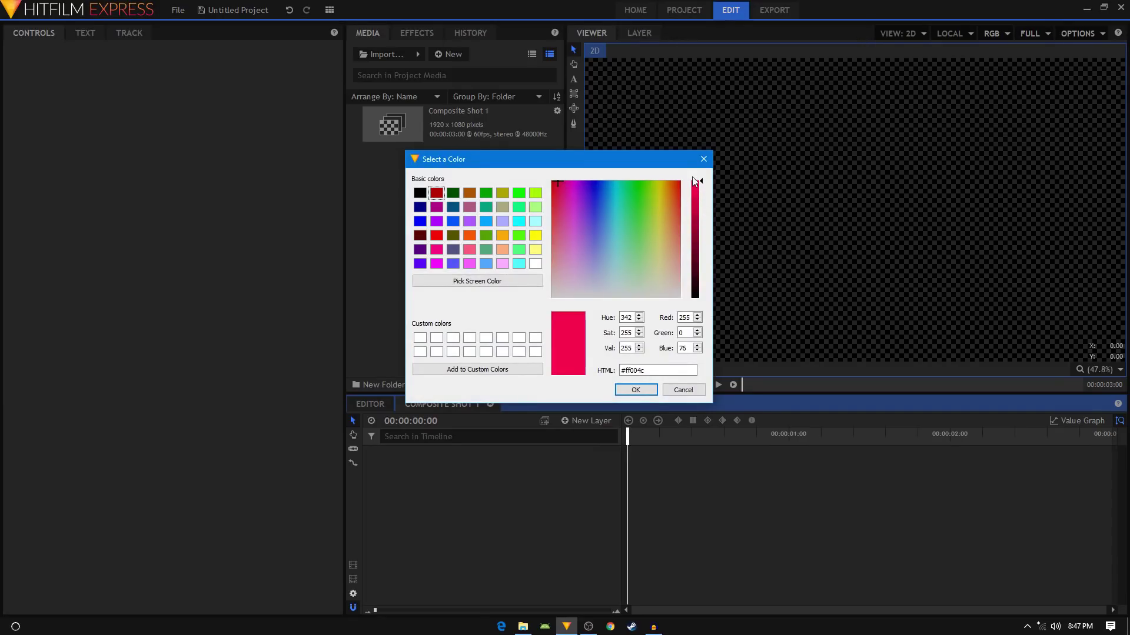
click(635, 390)
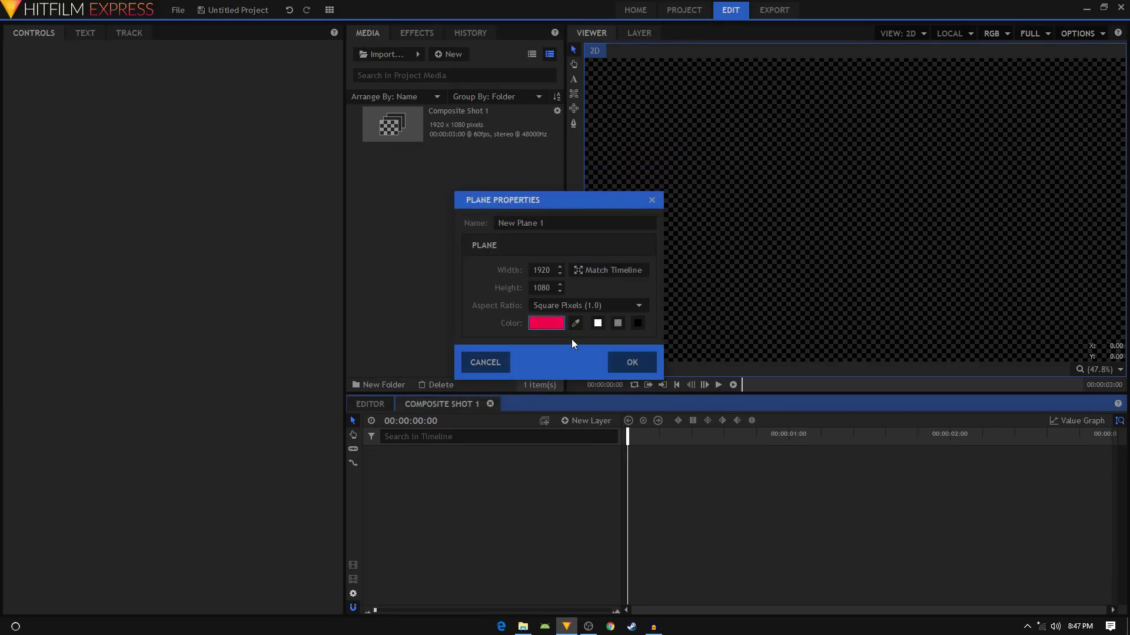
click(517, 223)
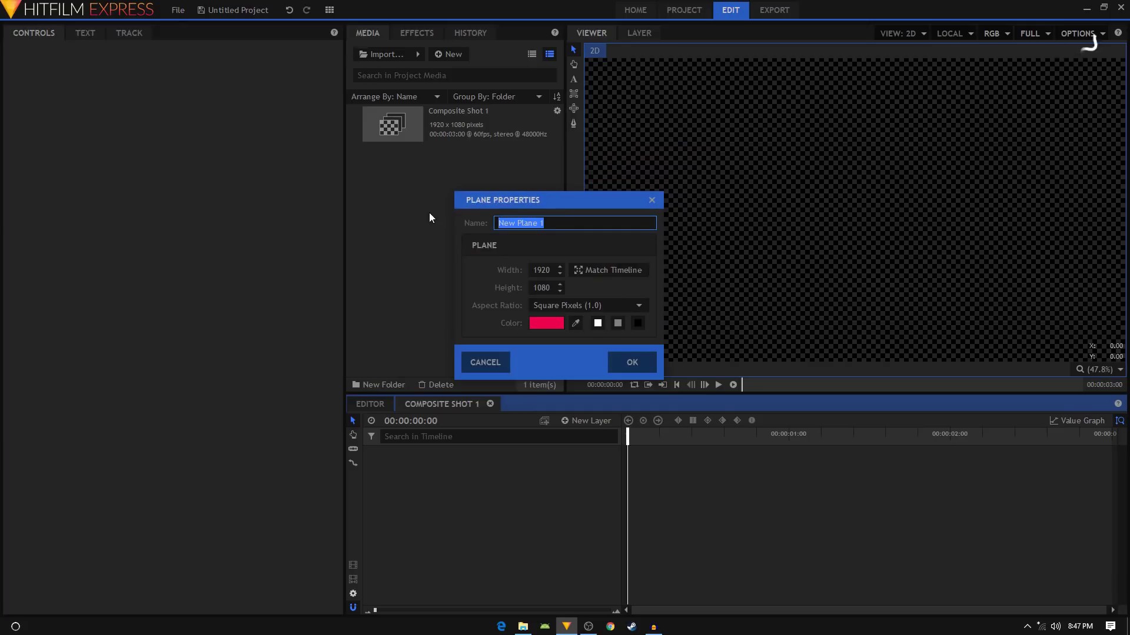
text(BG)
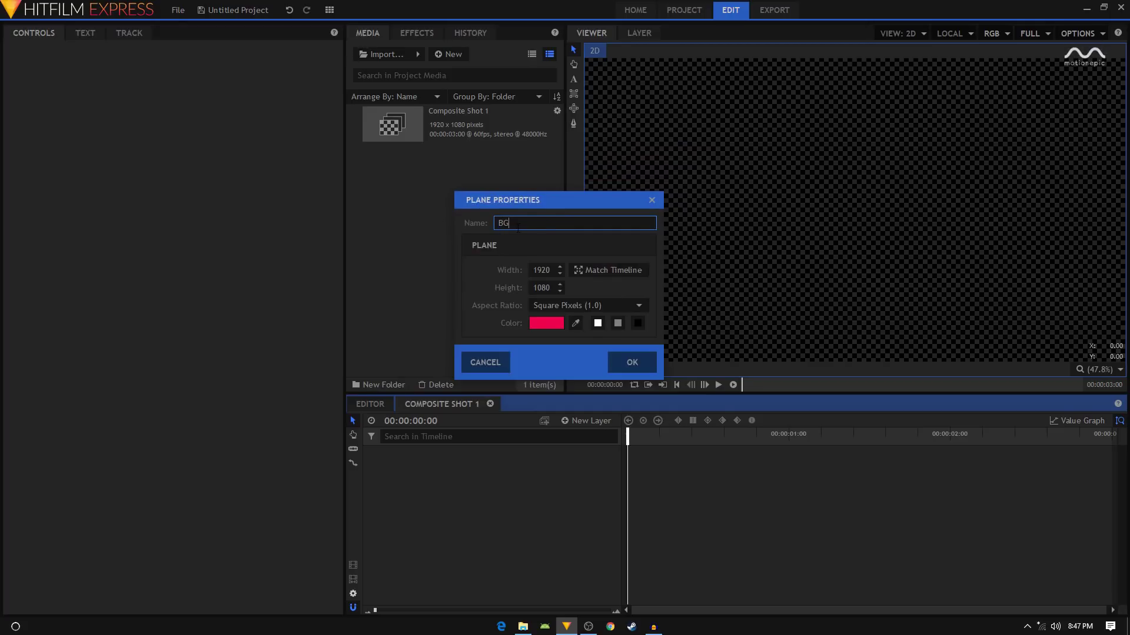
click(637, 369)
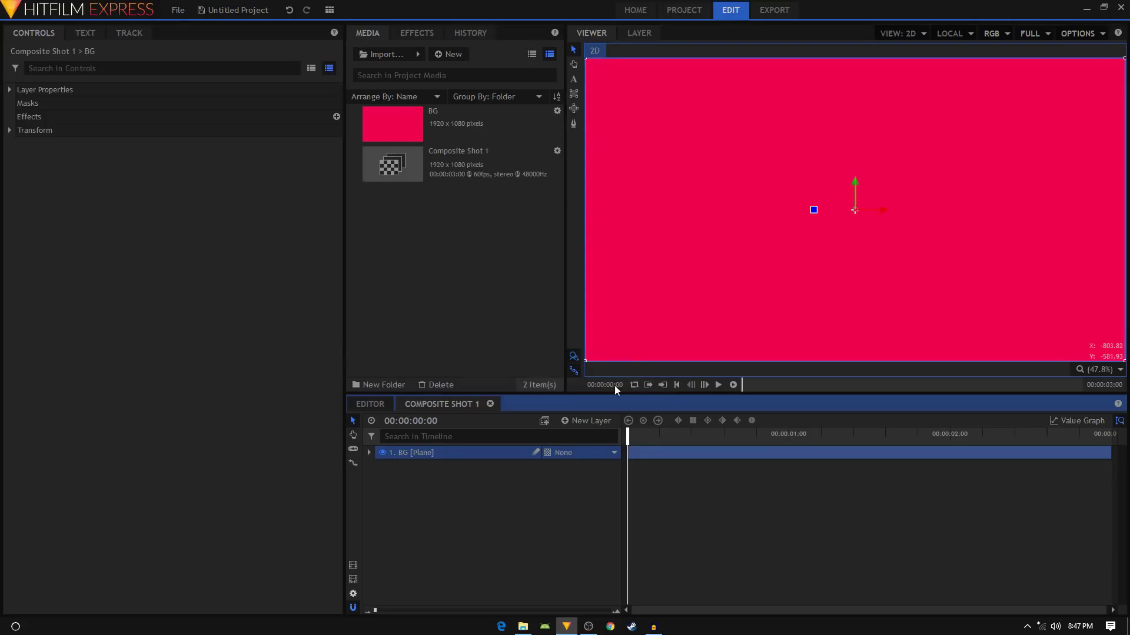
Step: Add a new 1920 by 1080 text layer
click(590, 420)
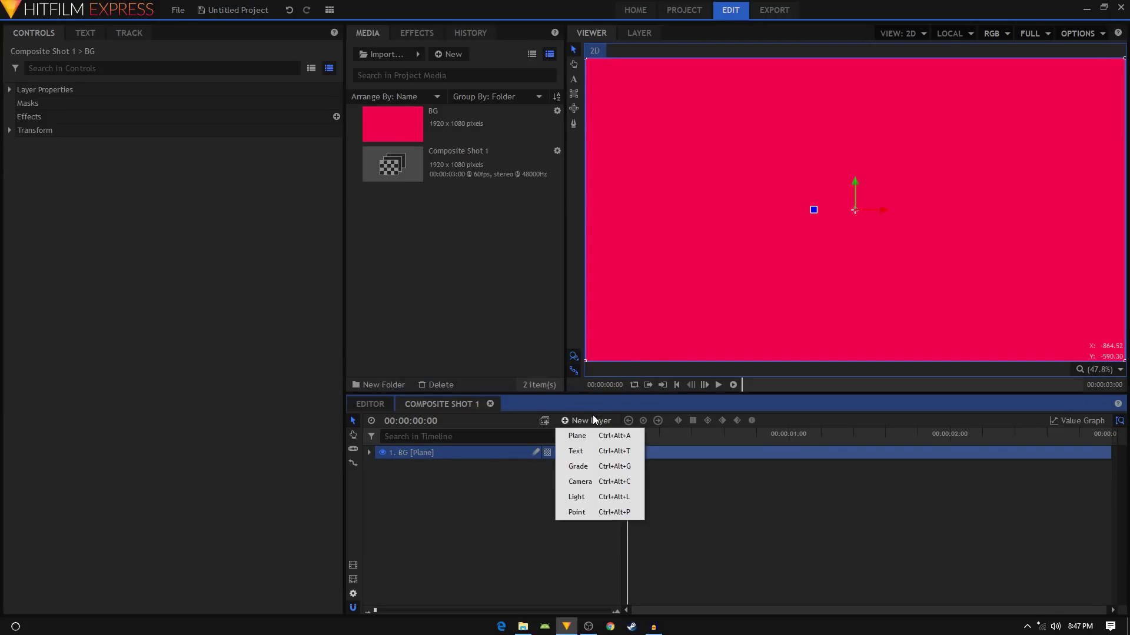
click(589, 454)
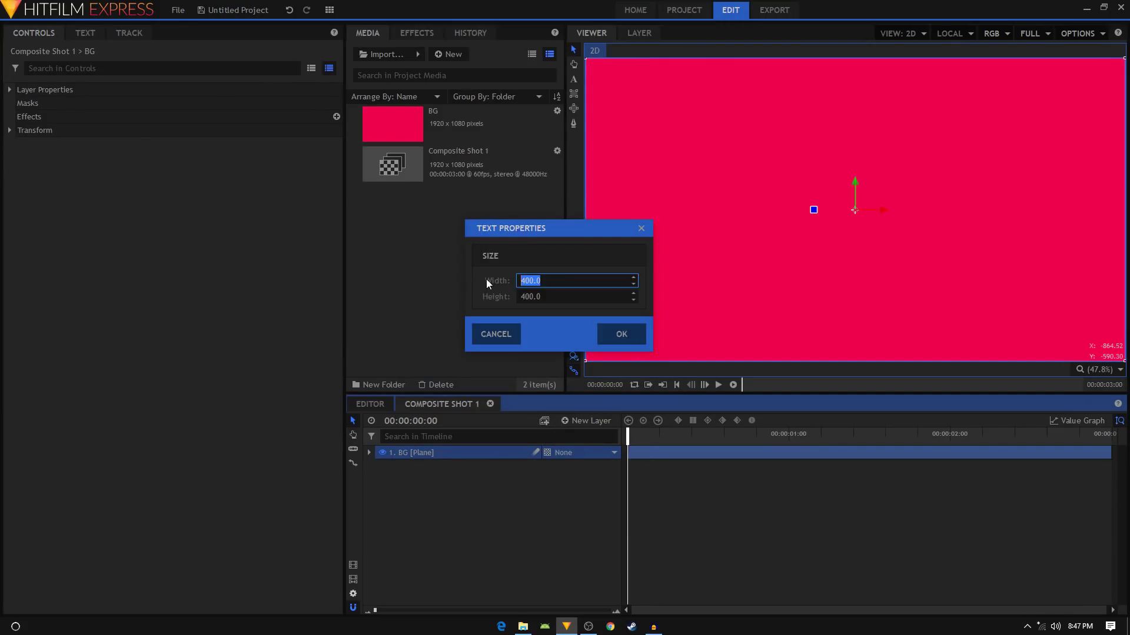
text(1920)
key(Tab)
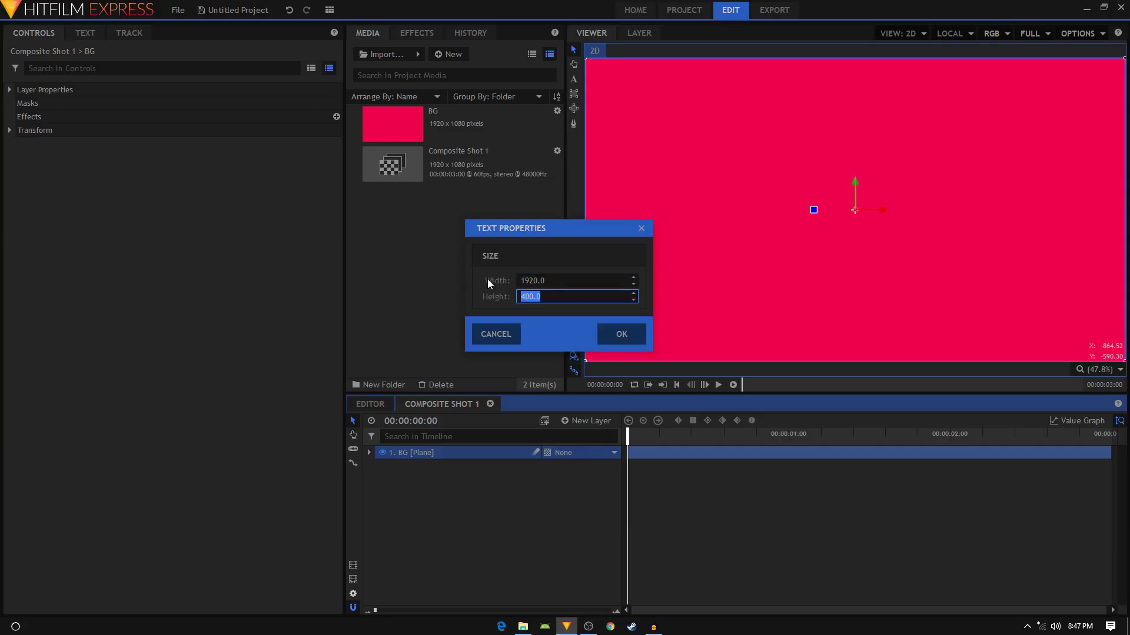
text(1080)
click(620, 333)
Step: Type SLICED in the viewer and set it in Uni Sans Heavy CAPS
click(574, 78)
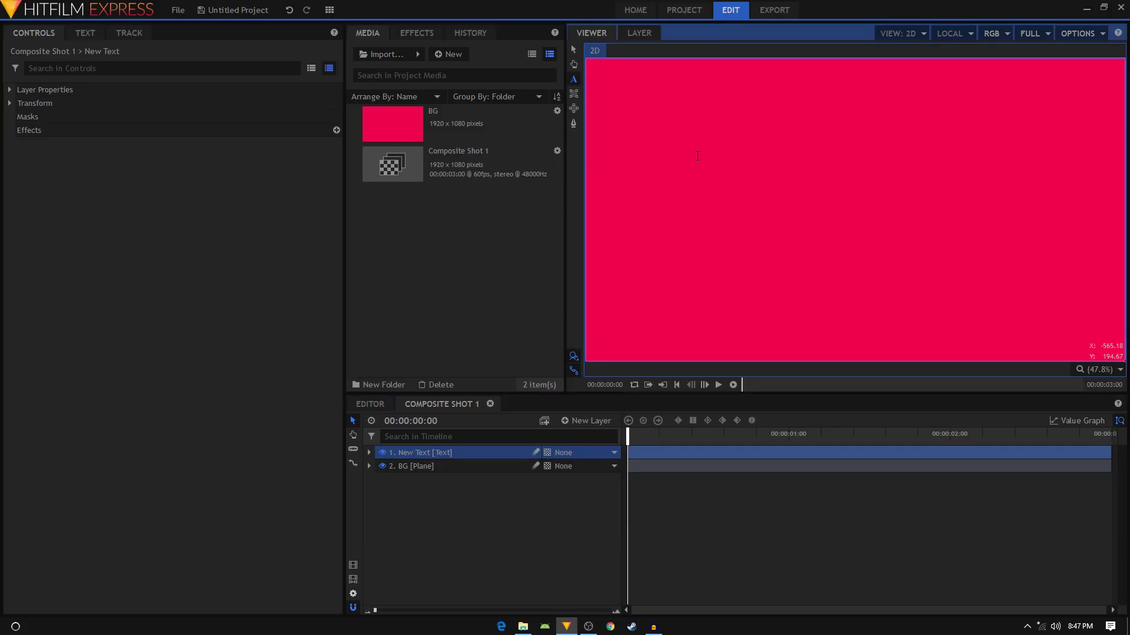
text(LICED)
key(ctrl+a)
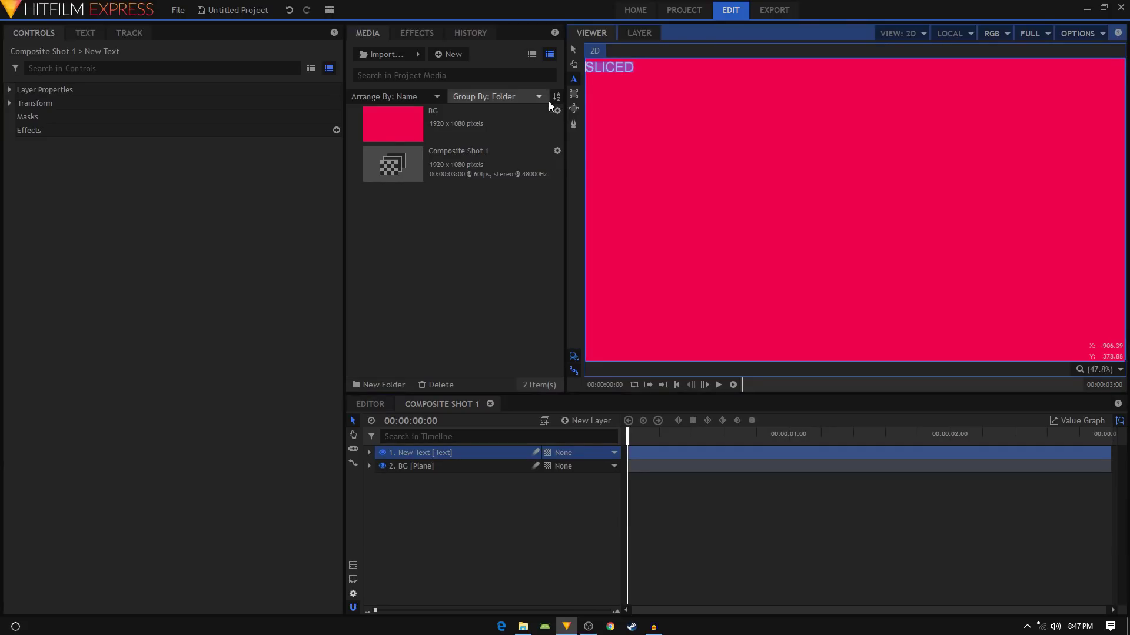
click(85, 34)
click(71, 84)
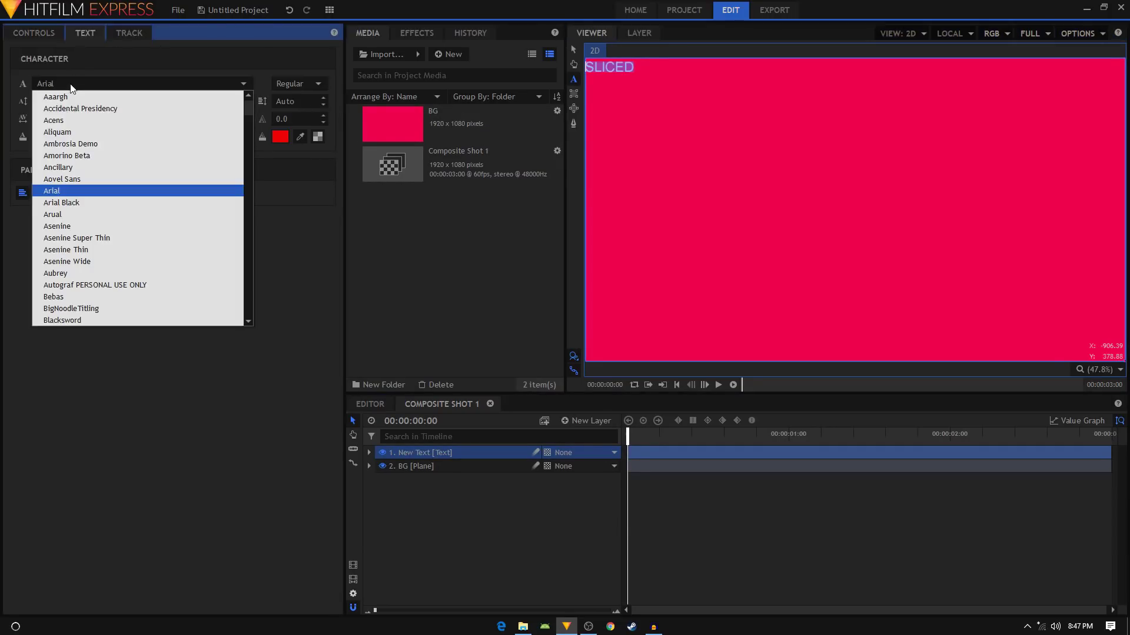
scroll(82, 265, down, 20)
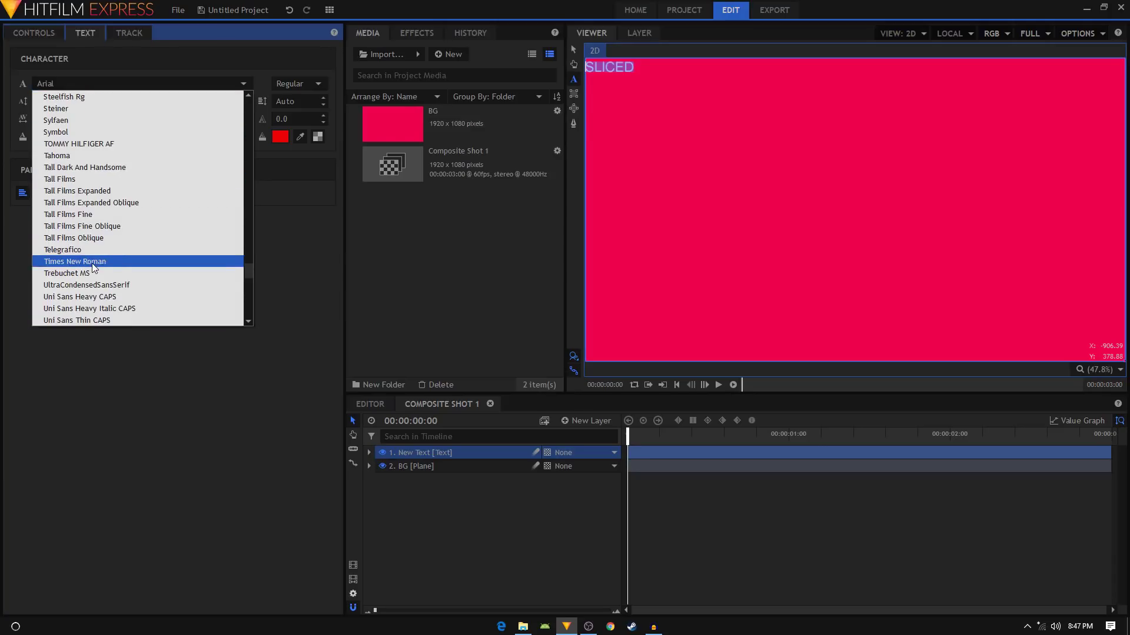
click(82, 297)
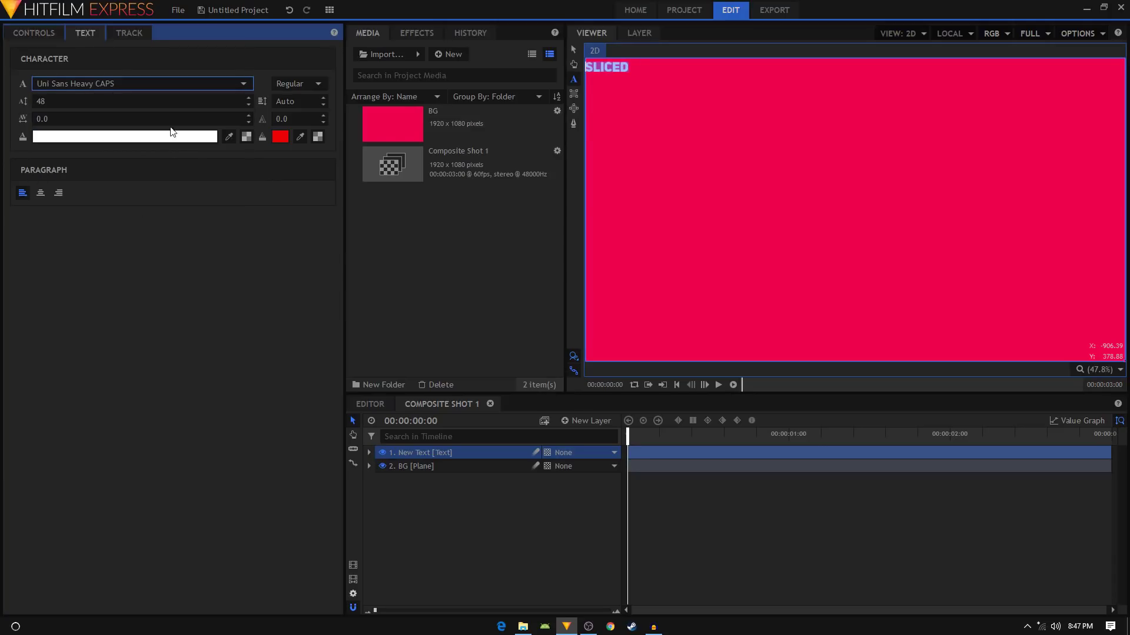
Step: Set the SLICED font size to 150 and centre-align the paragraph
click(49, 100)
text(150)
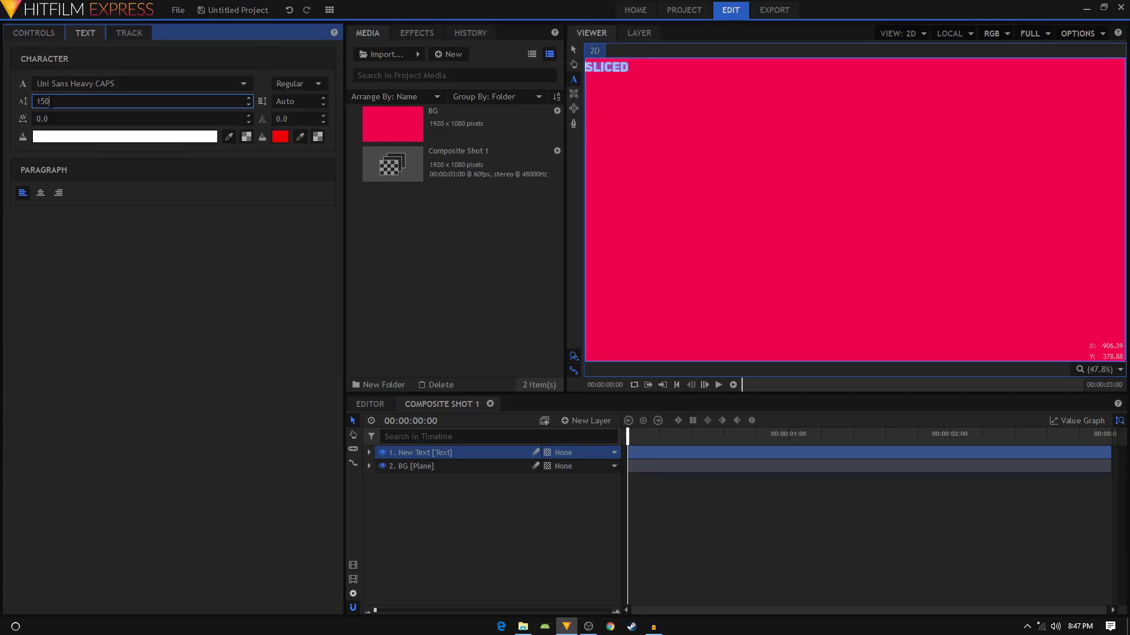
key(Return)
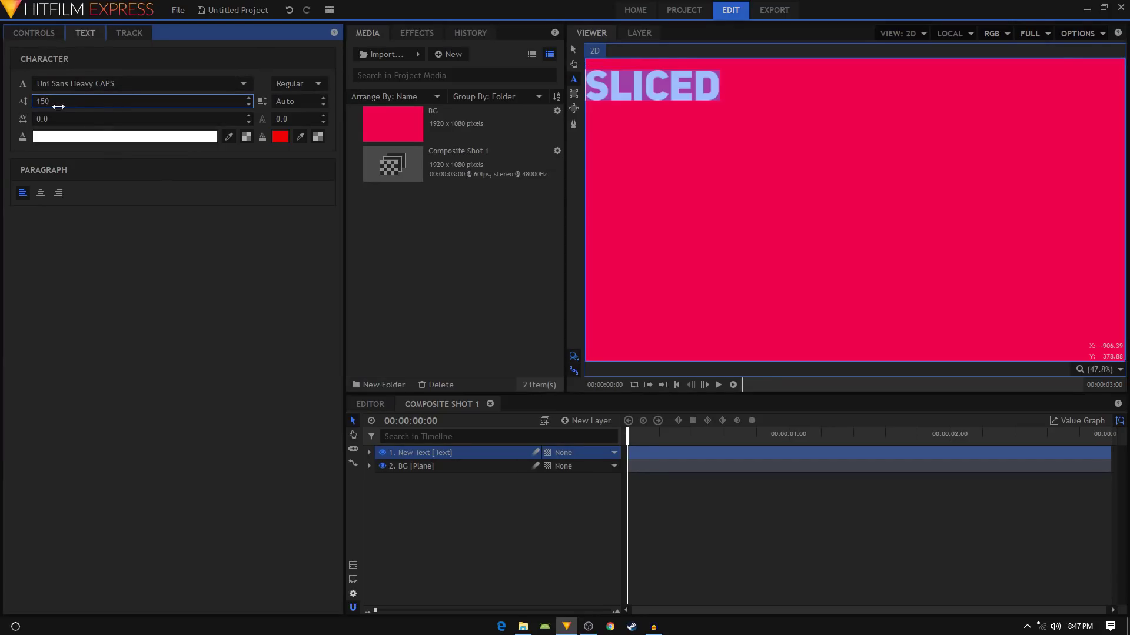
click(41, 193)
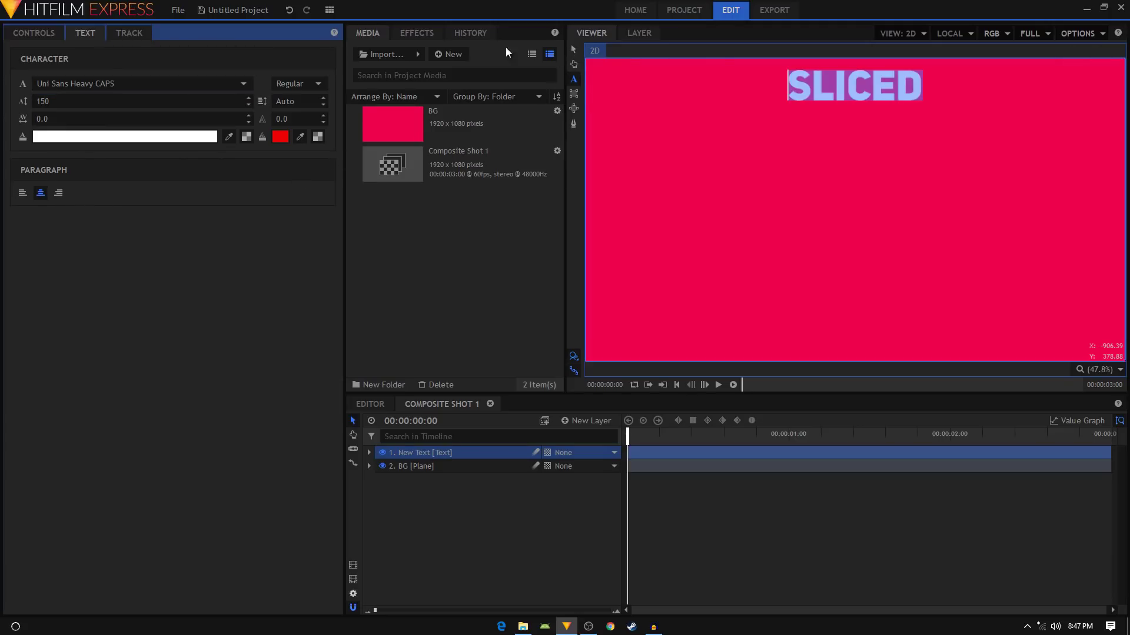
click(414, 36)
click(412, 56)
Step: Apply the 1080p Title Safe Guide to BG and remove its Action Safe Area effect
text(108)
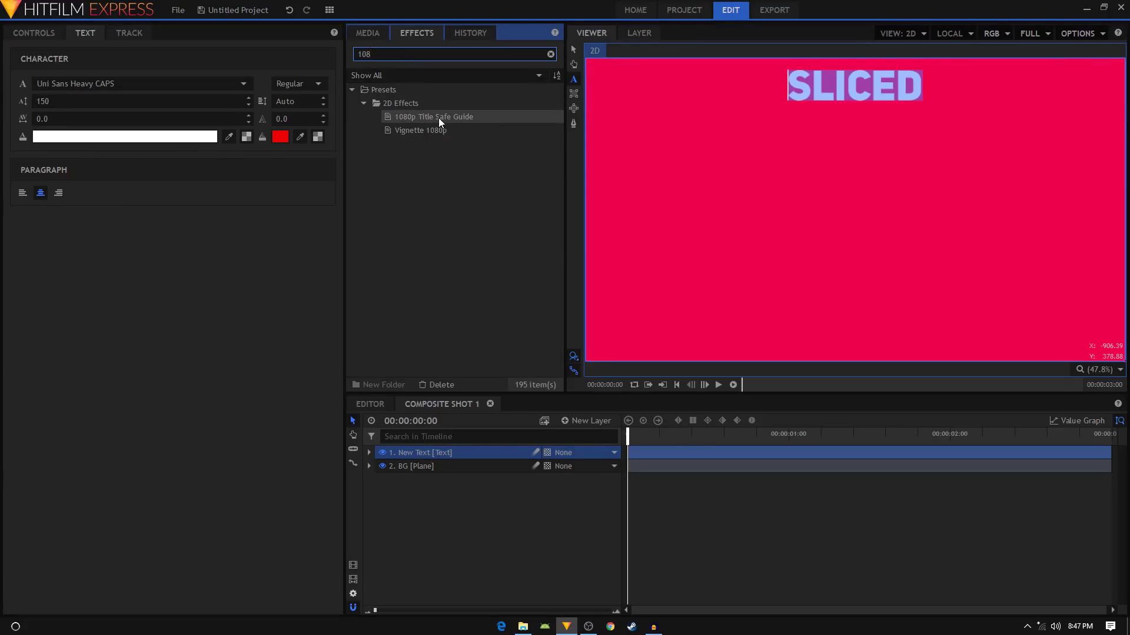
drag(439, 118, 422, 469)
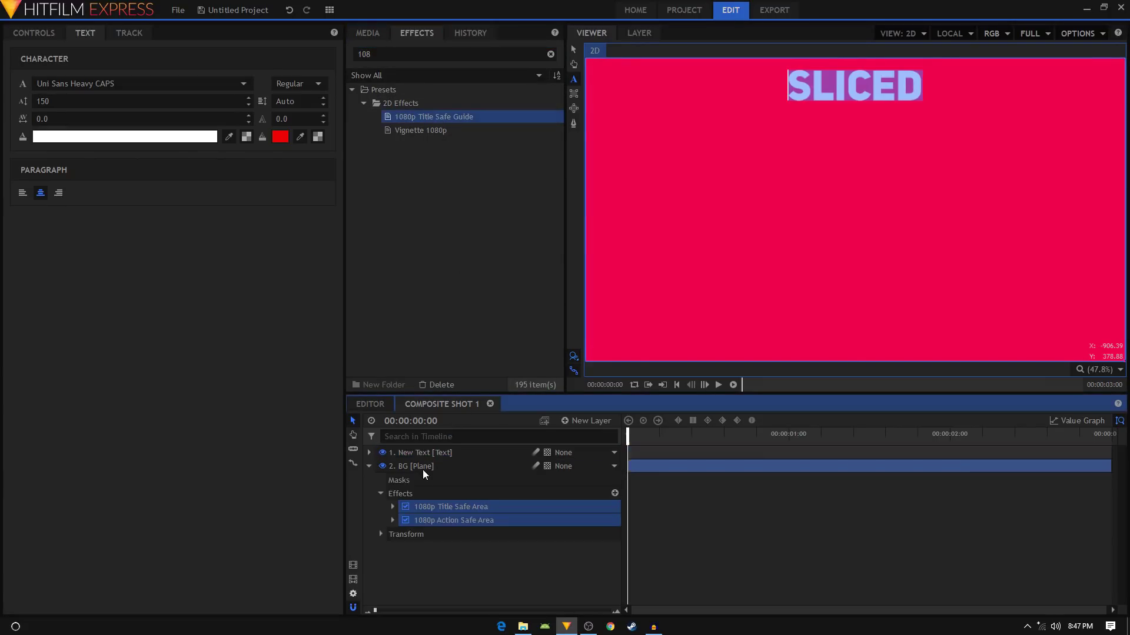
click(464, 521)
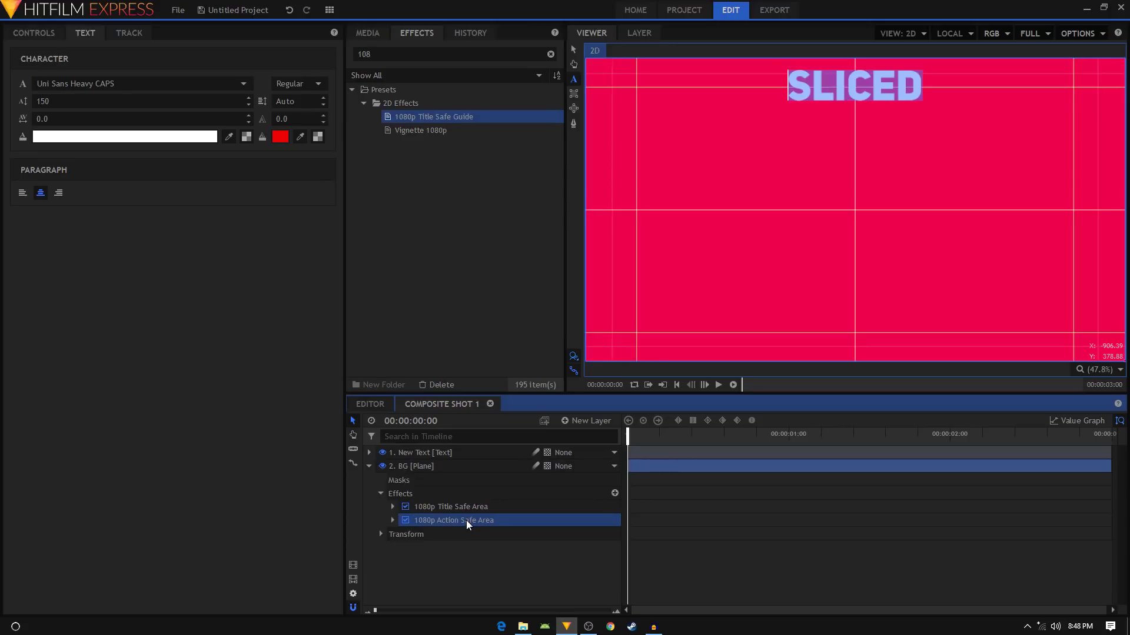
key(Delete)
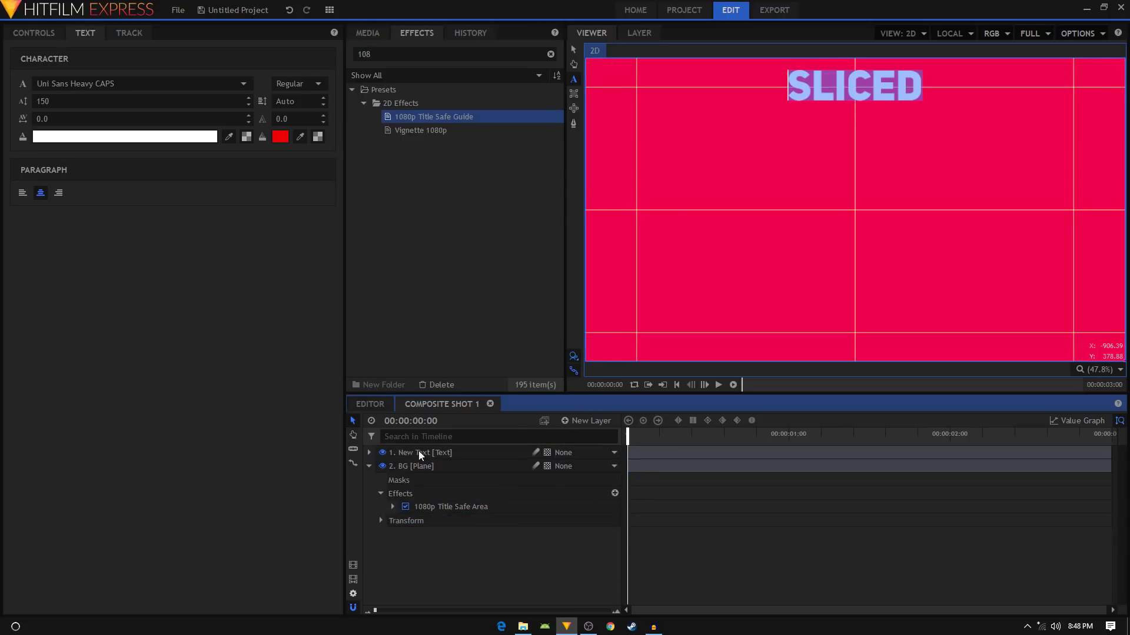
click(369, 466)
Step: Lower the SLICED title to position 0.0, −447.0 at the frame's centre
click(369, 452)
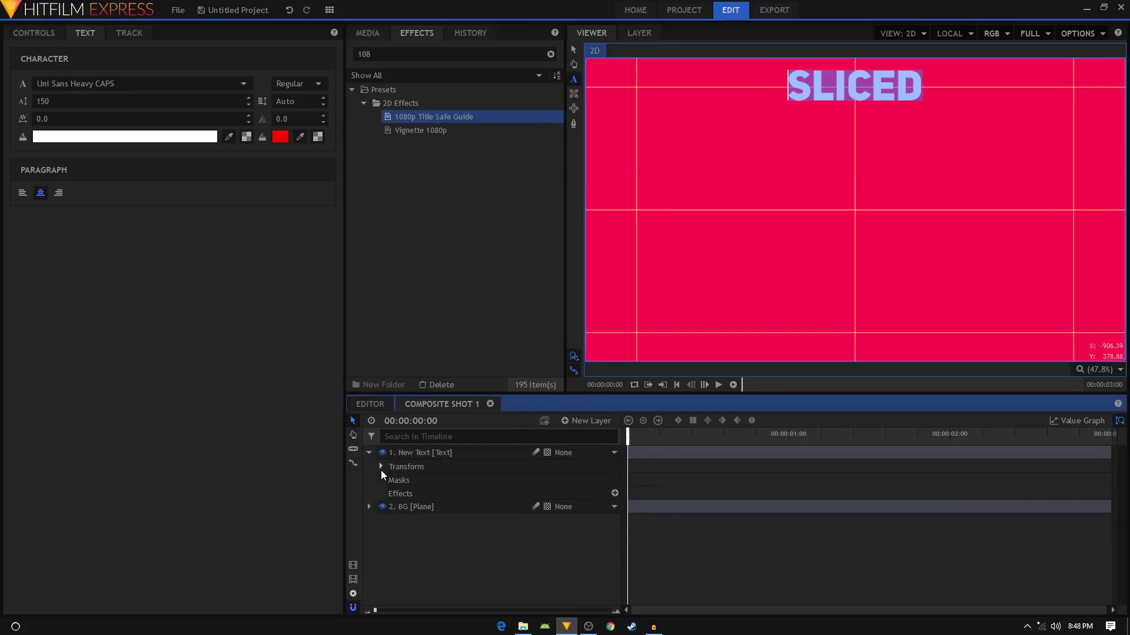
click(380, 466)
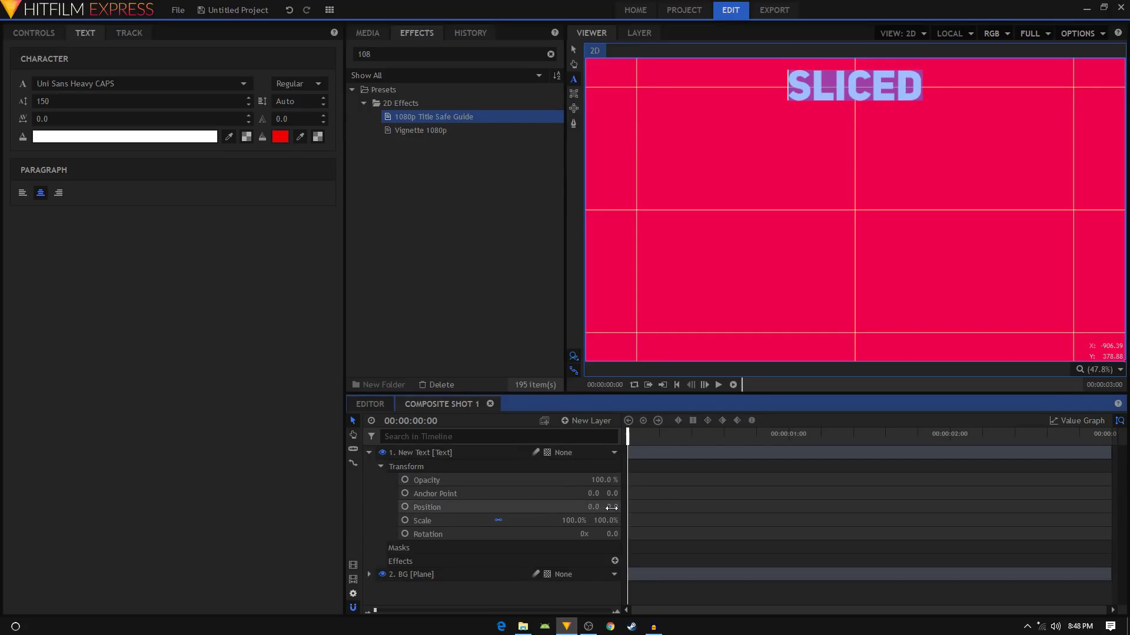
drag(611, 507, 507, 507)
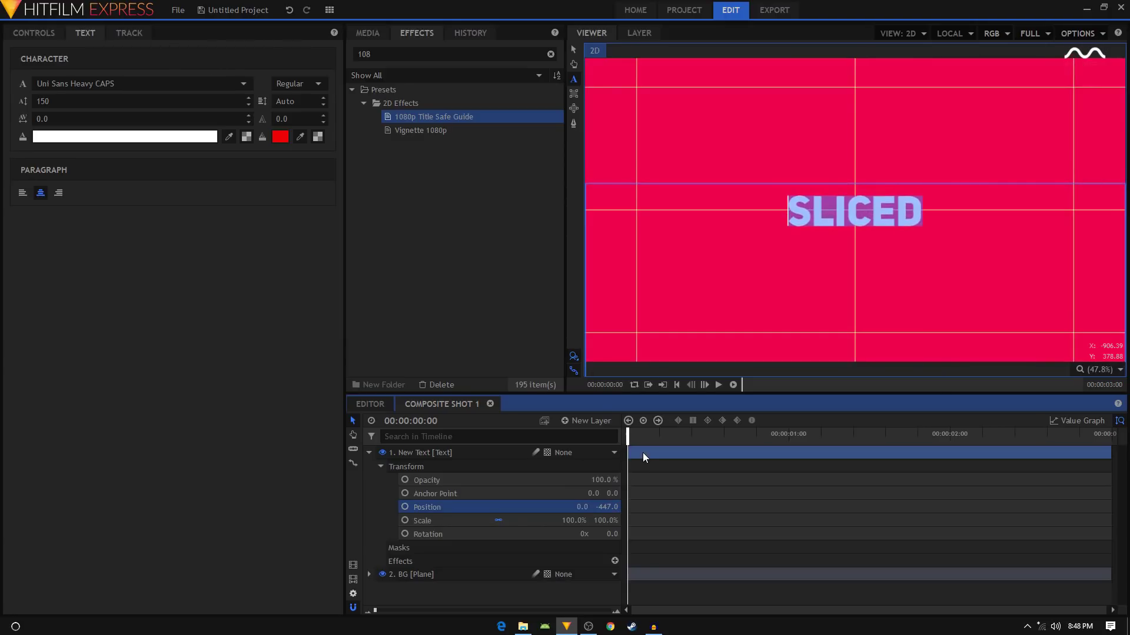
click(369, 453)
click(586, 420)
Step: Create a grey plane layer named mask
click(578, 435)
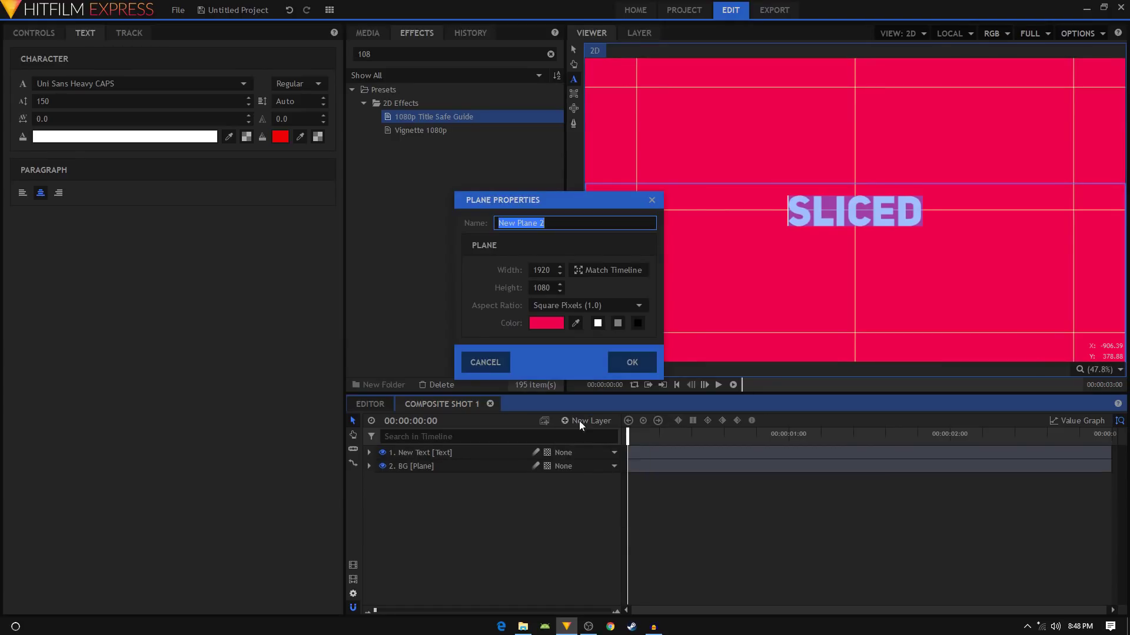
text(mask)
click(619, 323)
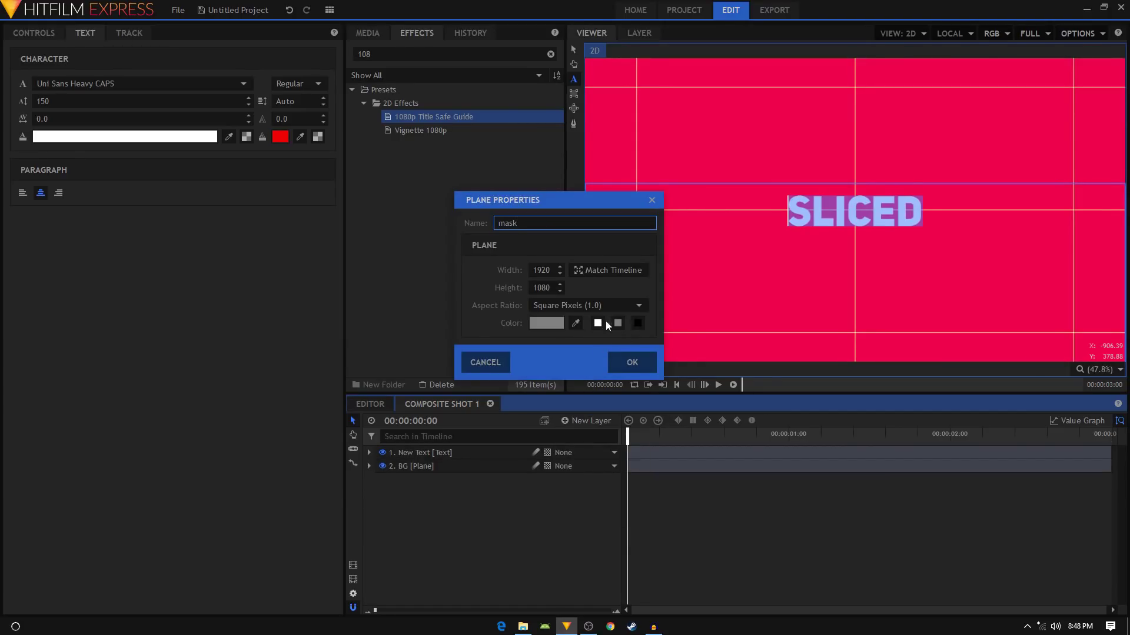
click(628, 361)
Step: Rotate the mask plane to 45° and scale it to 164%
click(369, 453)
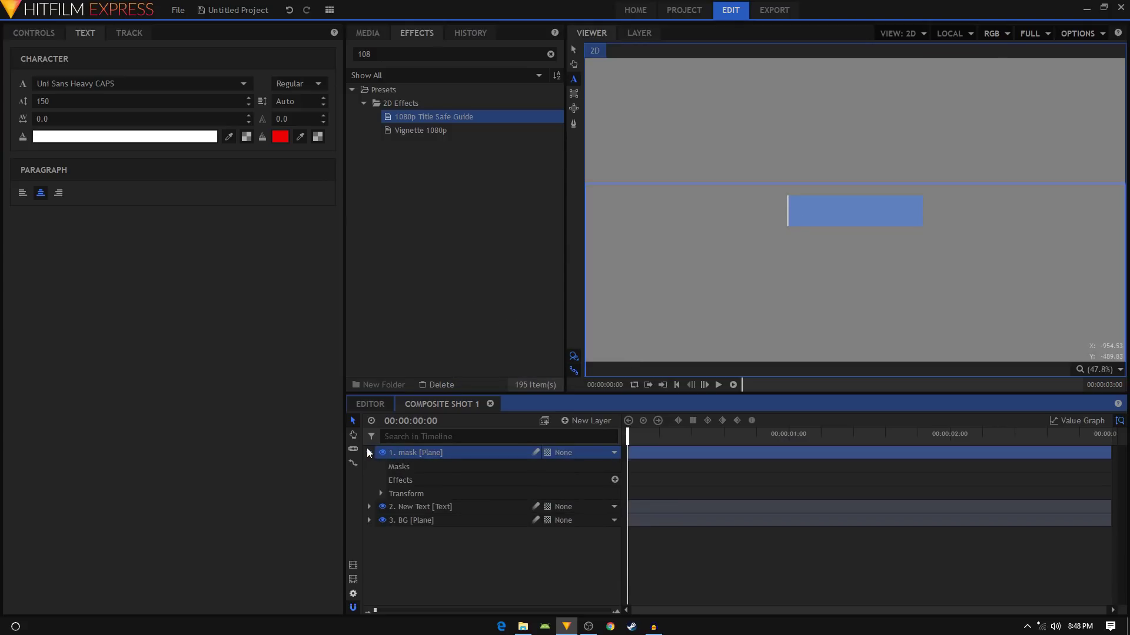
click(381, 493)
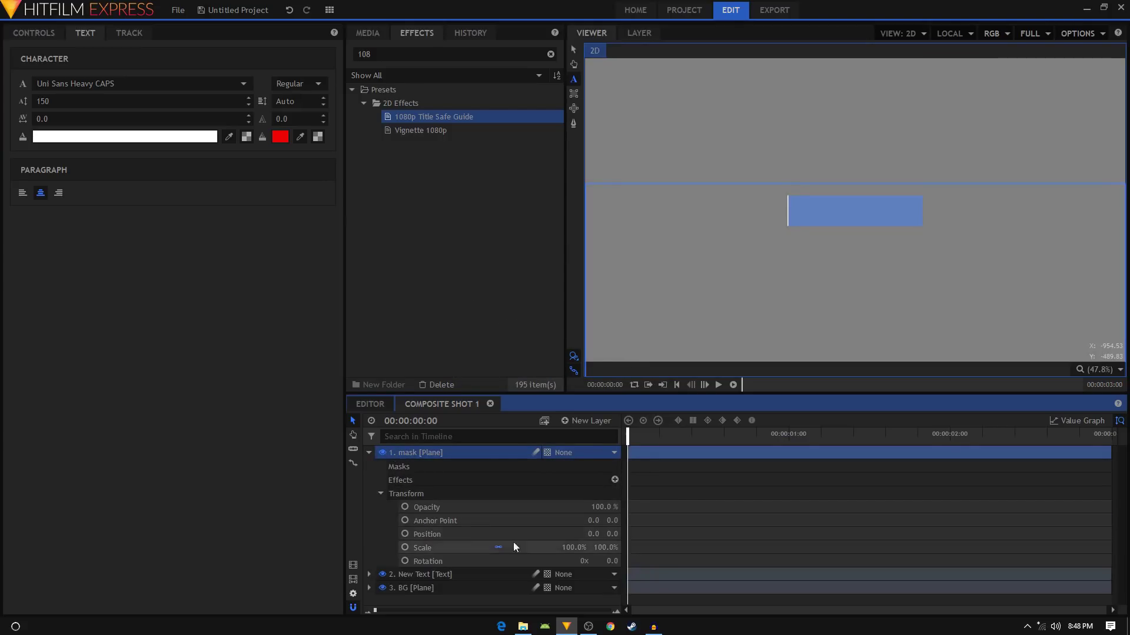
click(613, 561)
text(4)
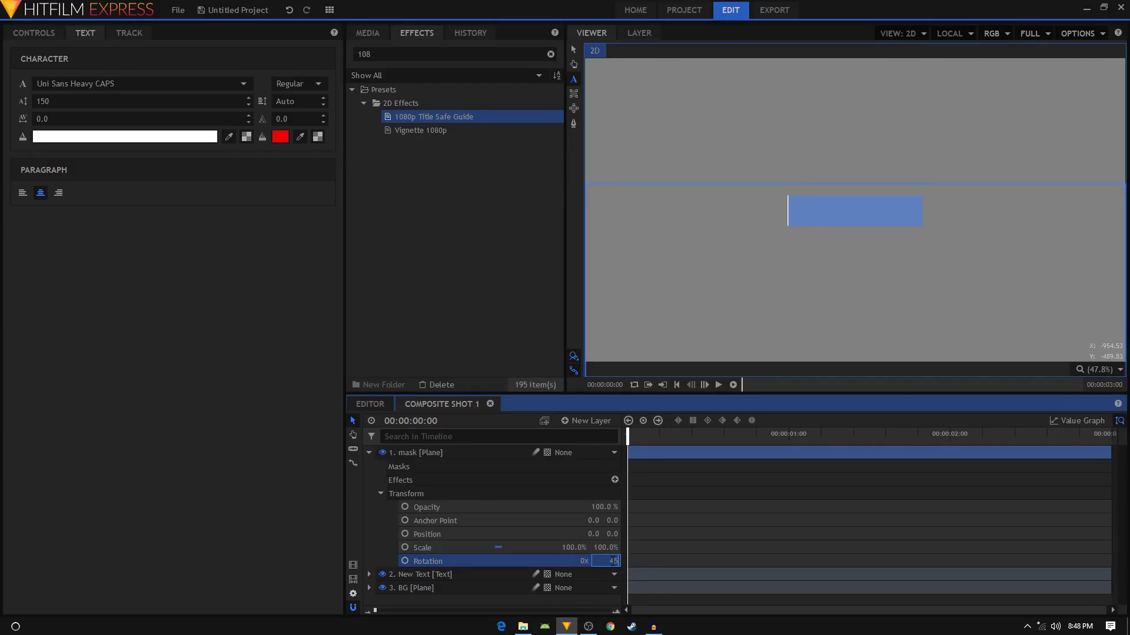
text(5)
key(Return)
key(minus)
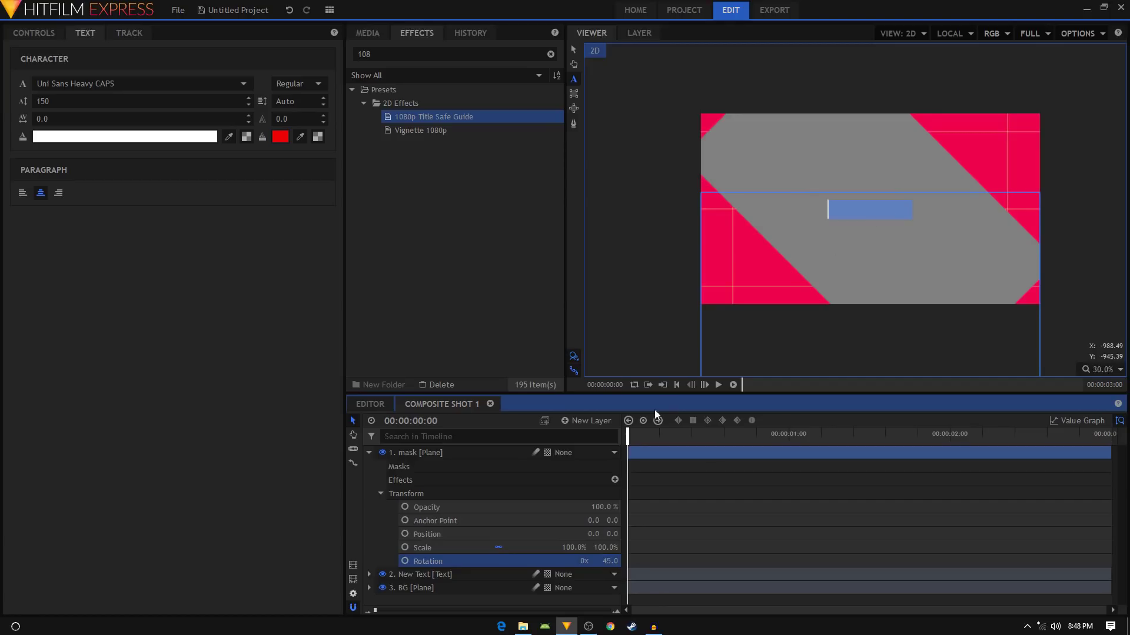
drag(574, 547, 609, 547)
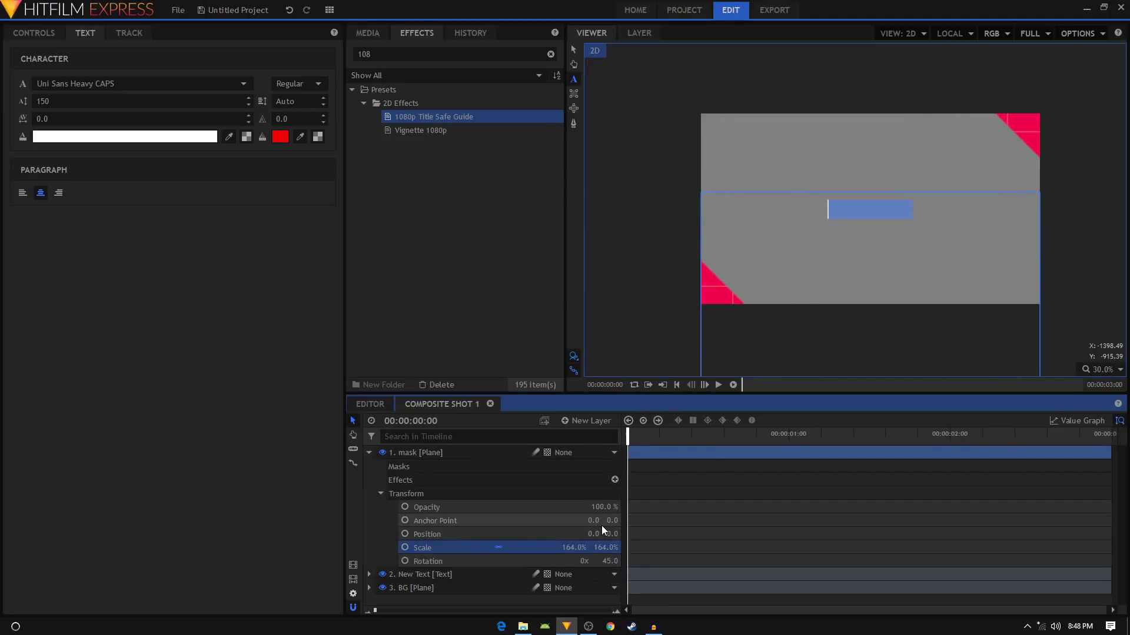
Step: Move the mask plane down-right so its edge cuts diagonally through SLICED
click(574, 51)
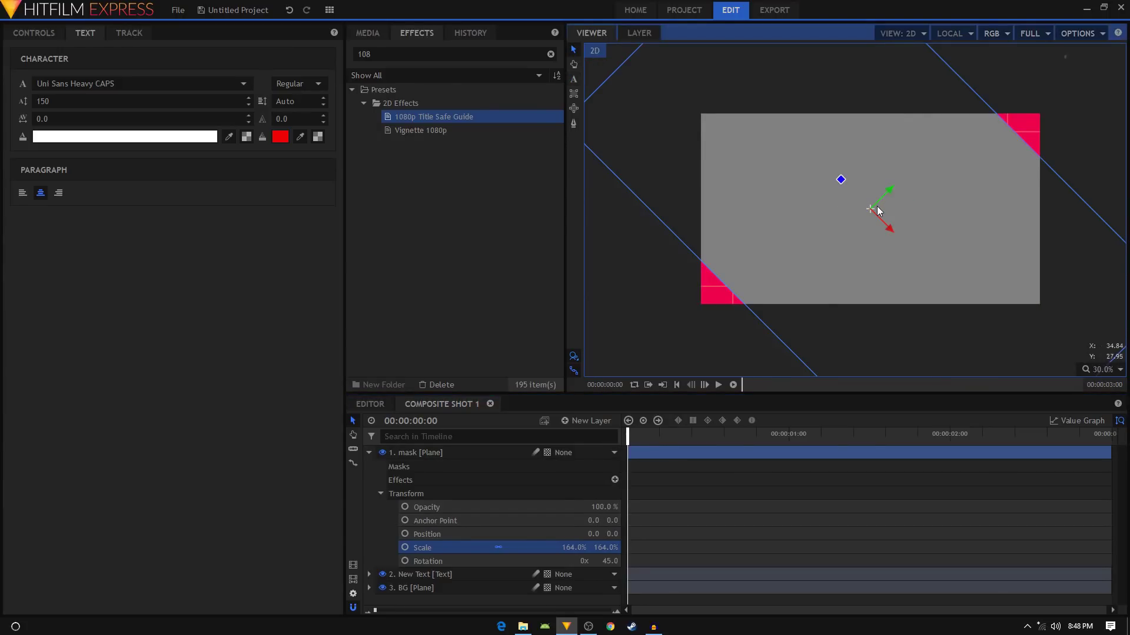
drag(940, 261, 1044, 334)
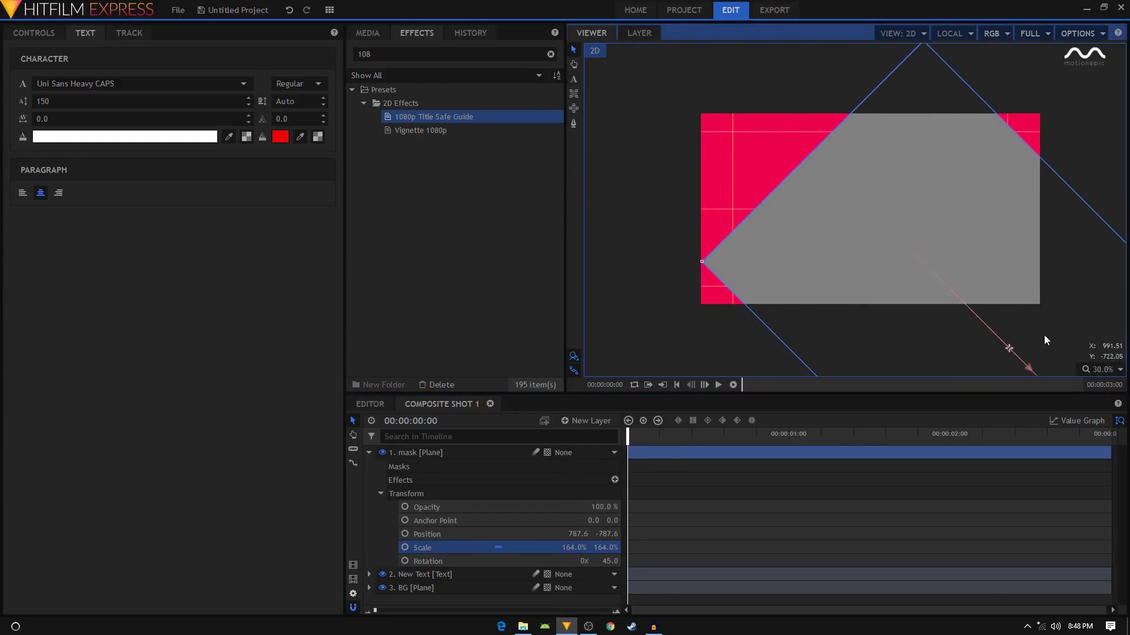
click(820, 182)
drag(842, 198, 885, 228)
scroll(885, 226, up, 3)
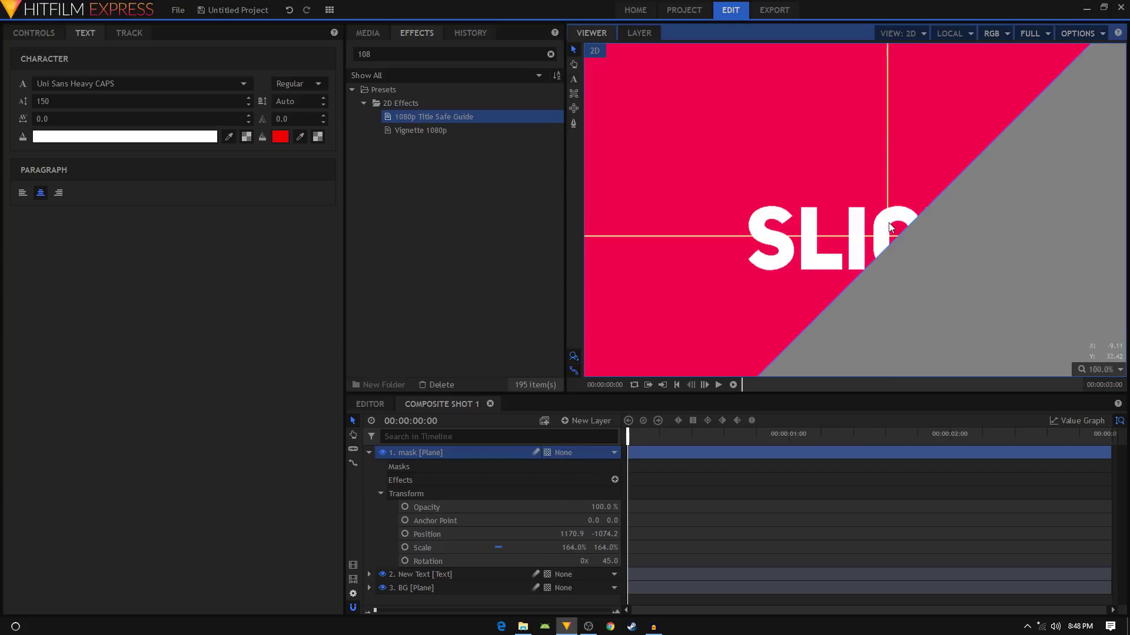
scroll(942, 227, down, 3)
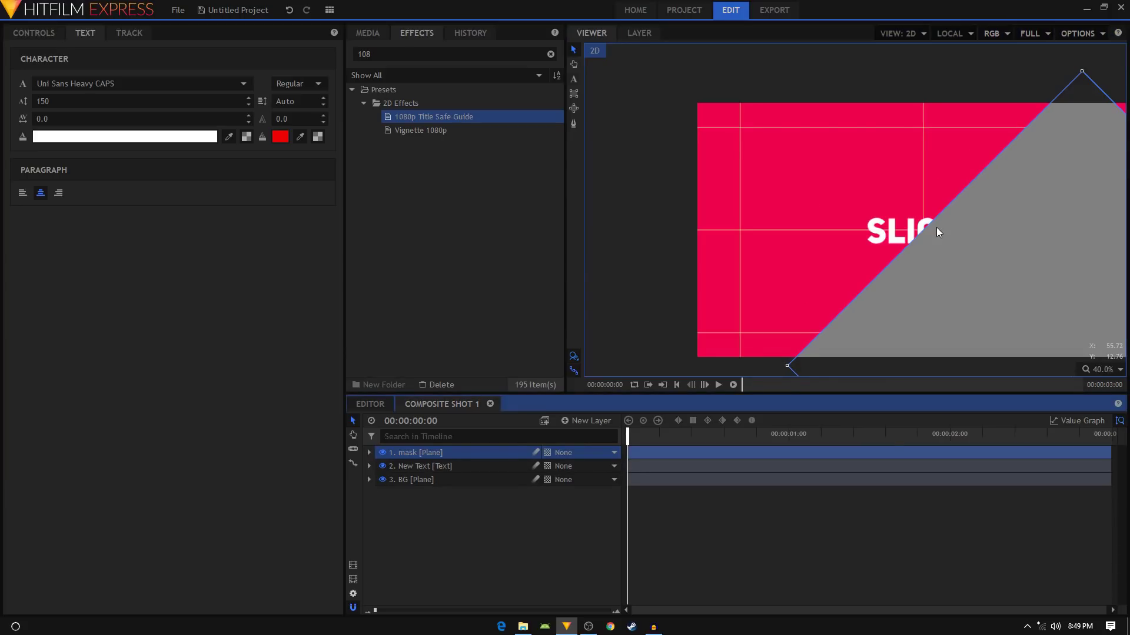
Step: Hide the mask layer and select the title's Position property
click(383, 453)
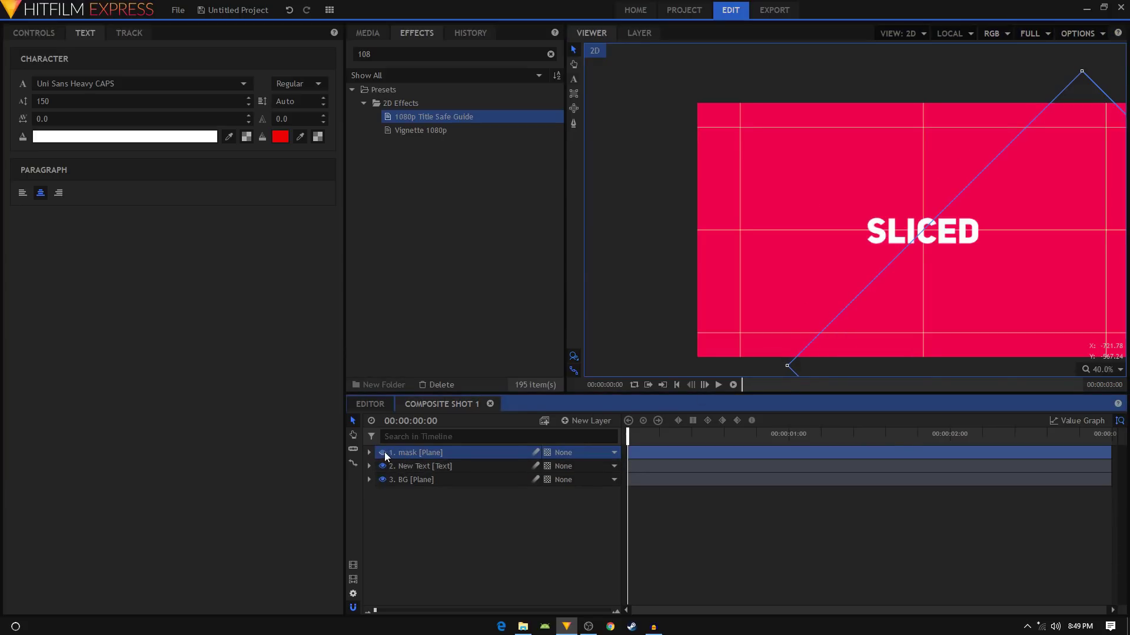
click(424, 506)
click(408, 467)
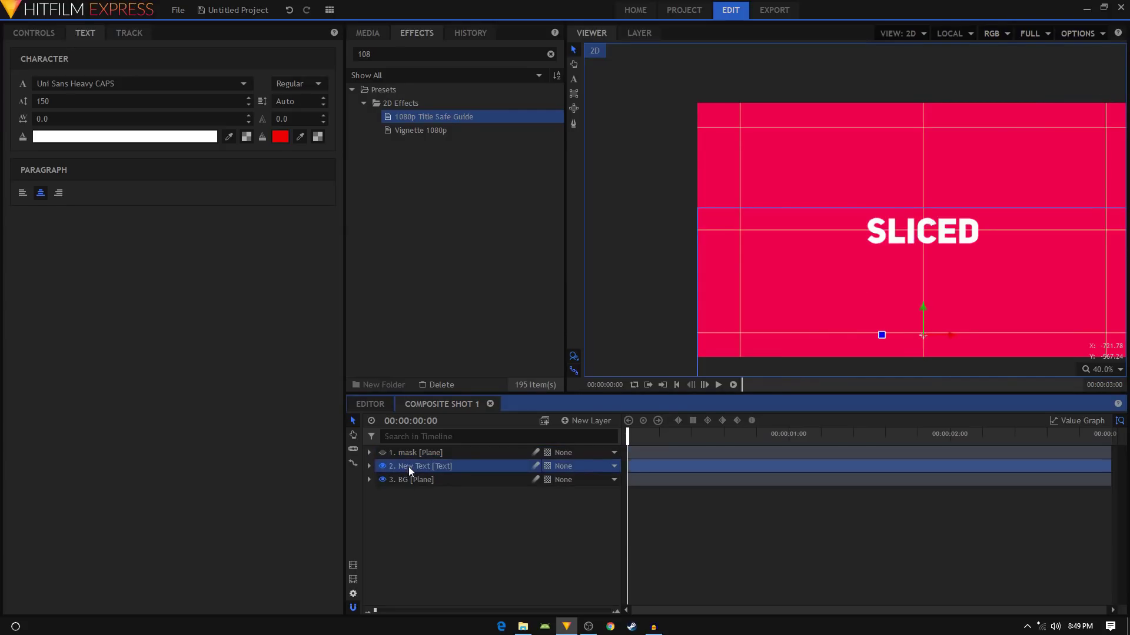
click(368, 467)
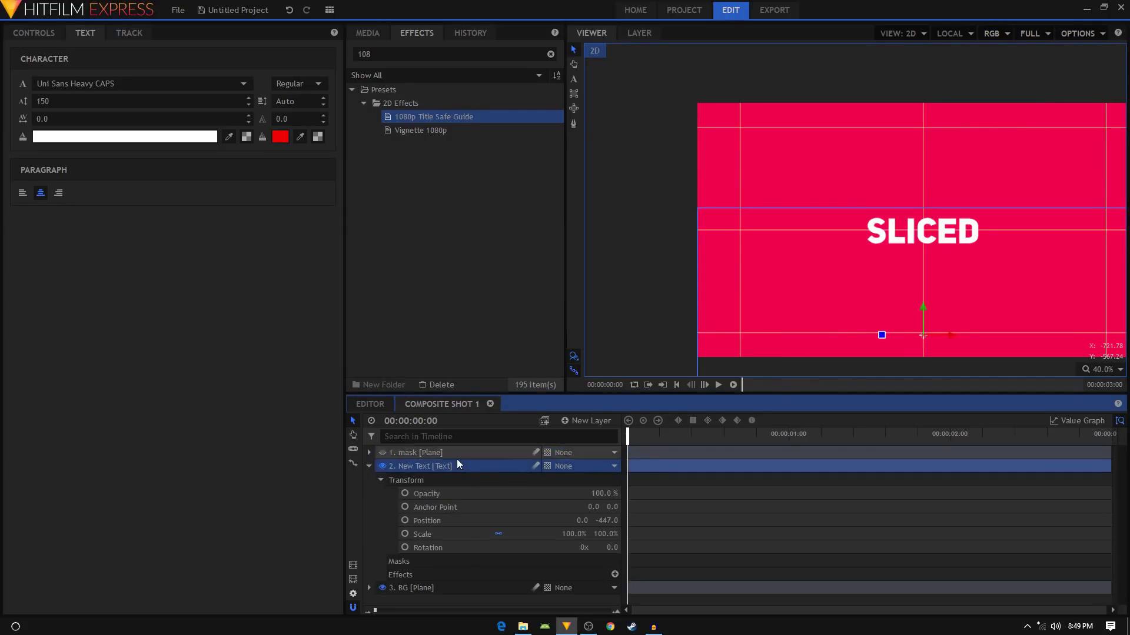
click(431, 519)
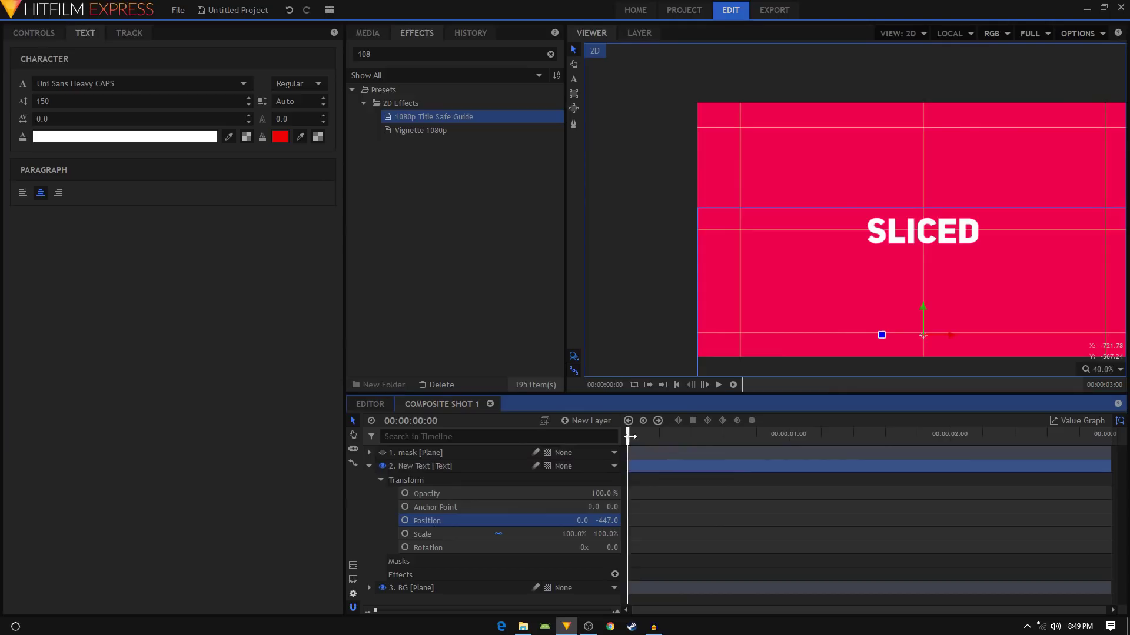
Step: Key SLICED at X 543 on frame 0 and make the one-second keyframe Smooth
drag(630, 436, 787, 439)
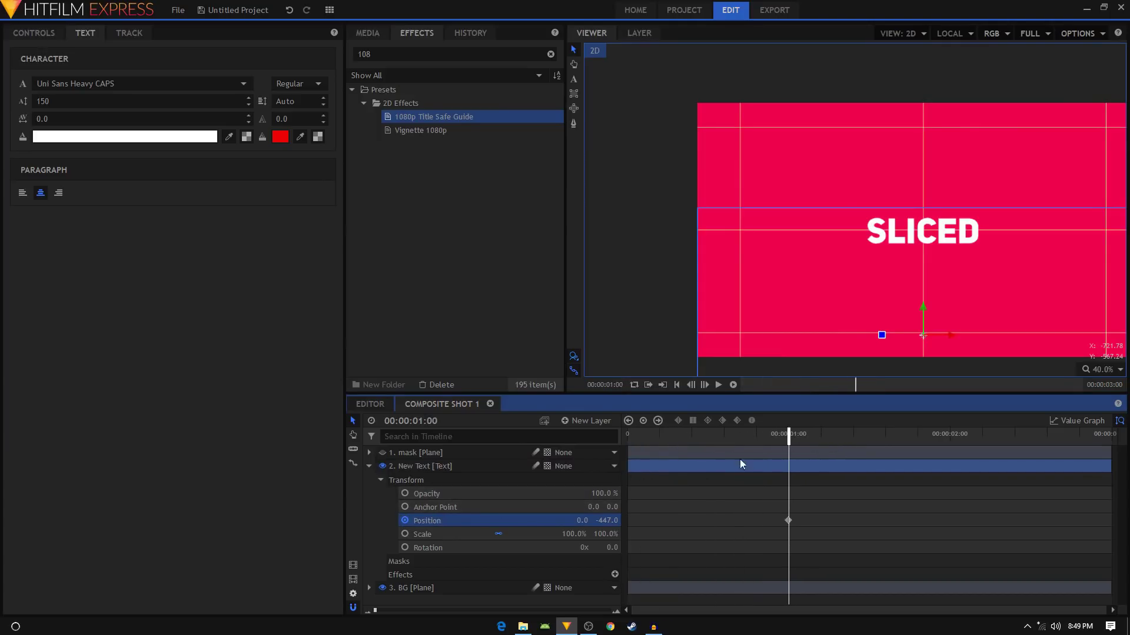
drag(786, 435, 627, 436)
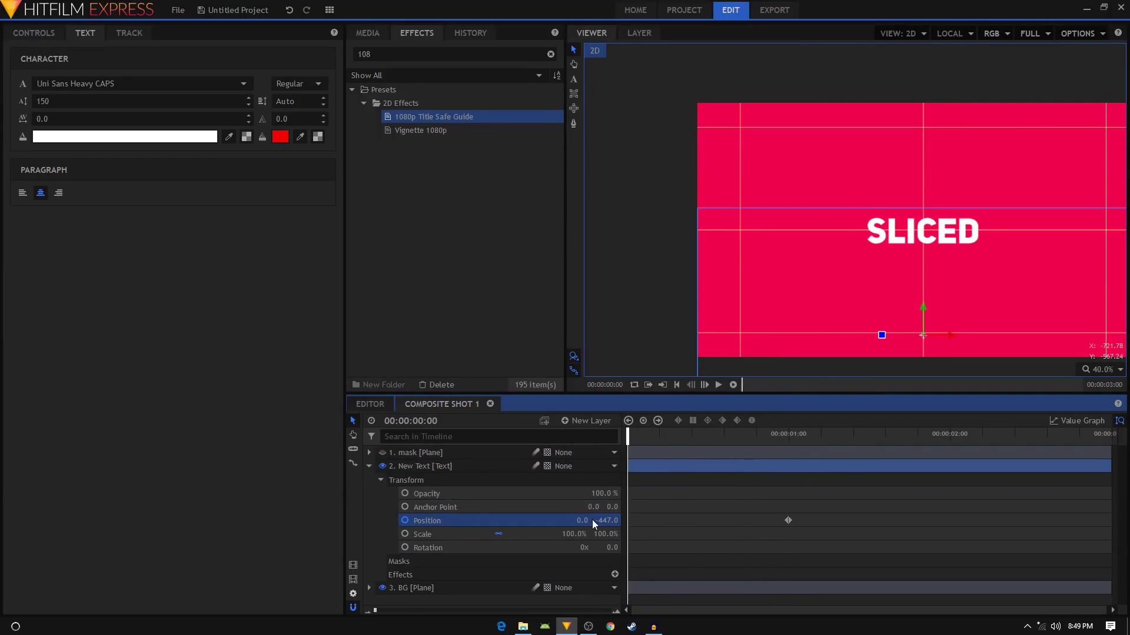
drag(582, 520, 633, 521)
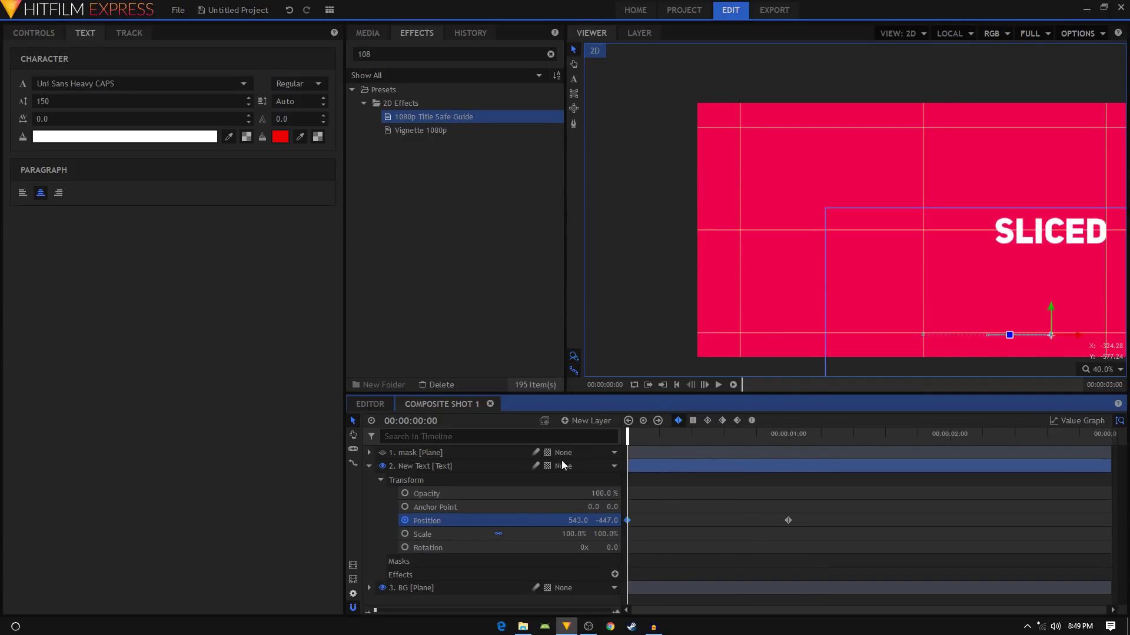
drag(803, 510, 670, 531)
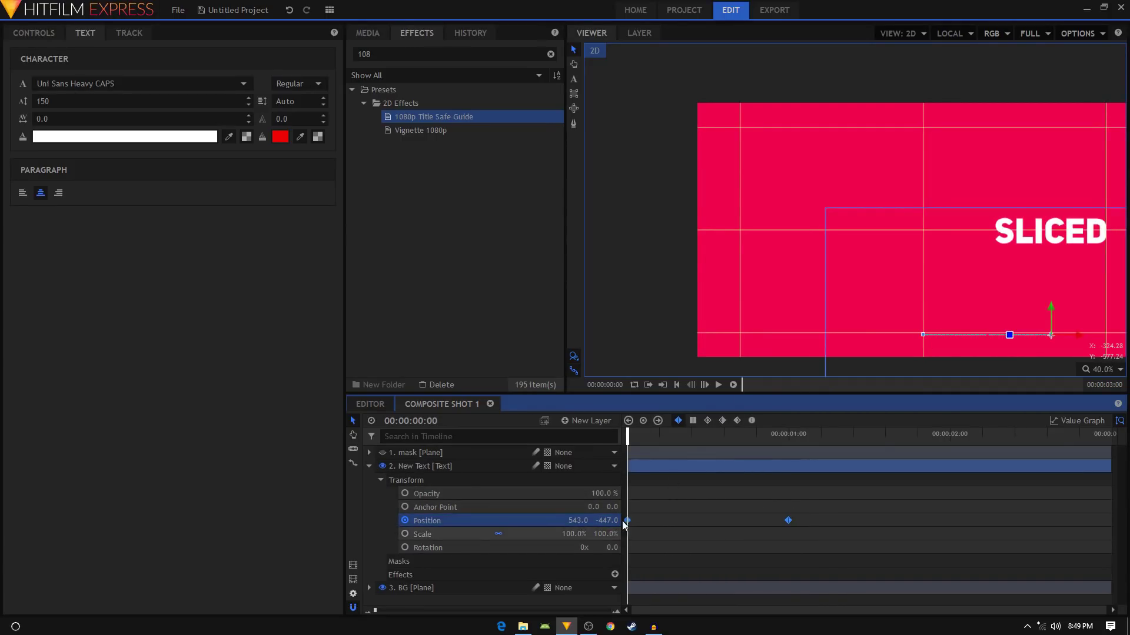
click(753, 420)
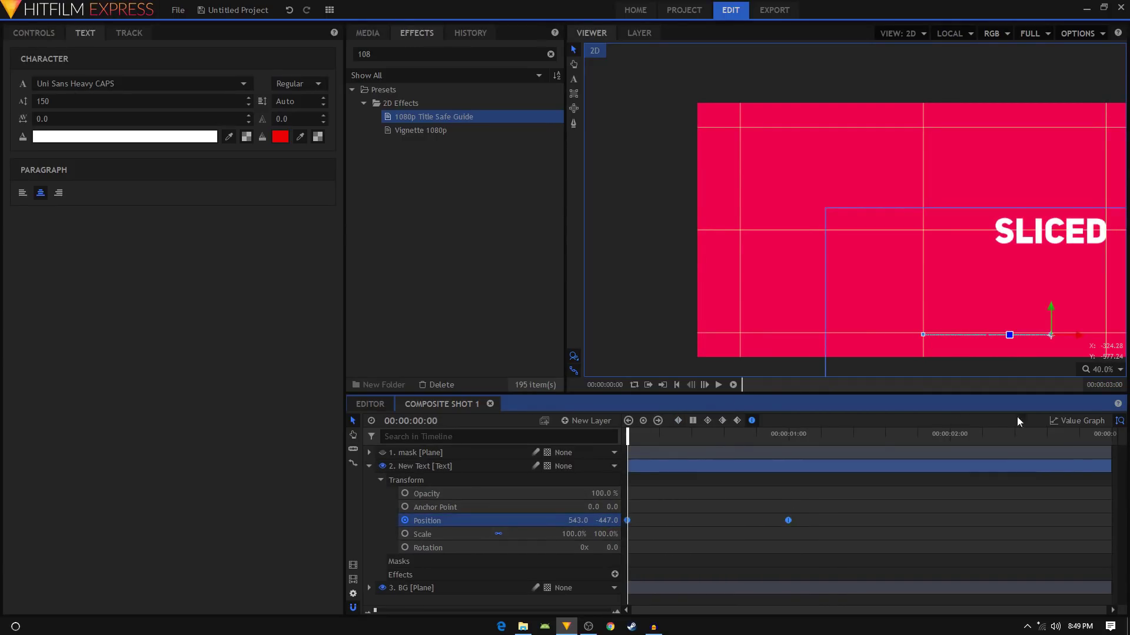
Step: Drag the Position curve's bezier handles to lengthen the ease, then preview the slide-in
click(1067, 420)
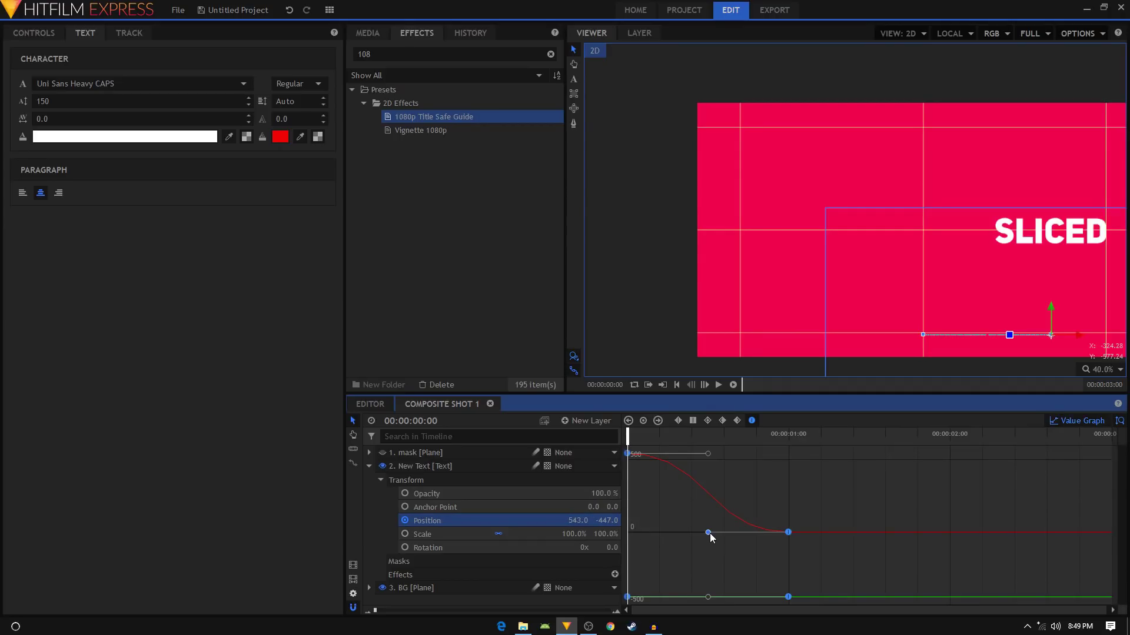
drag(710, 534, 626, 535)
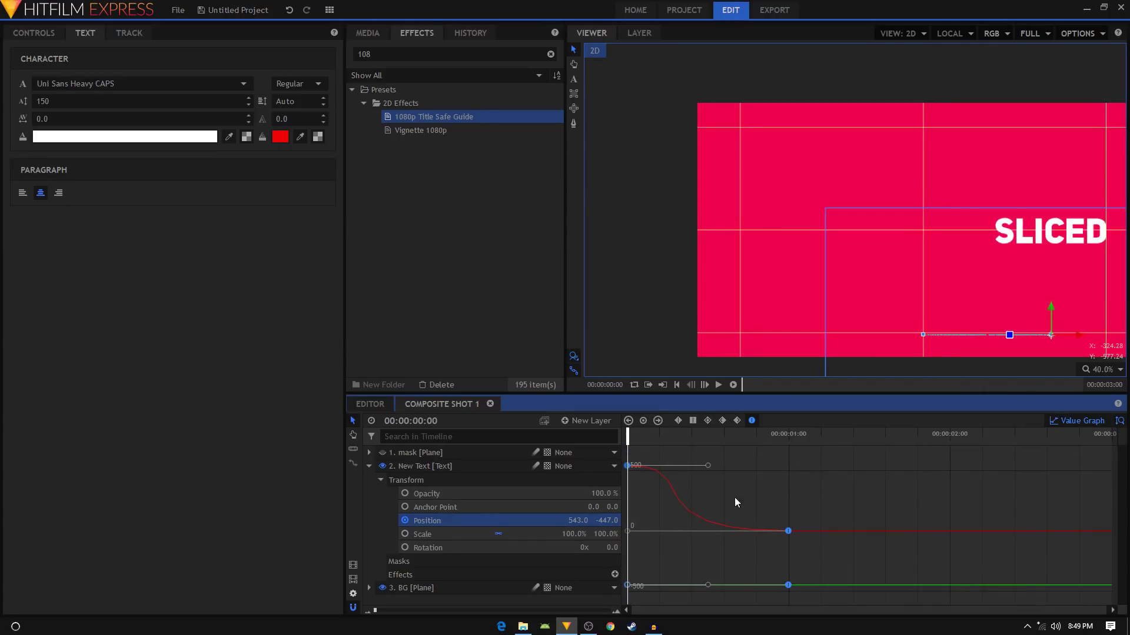
drag(710, 465, 739, 465)
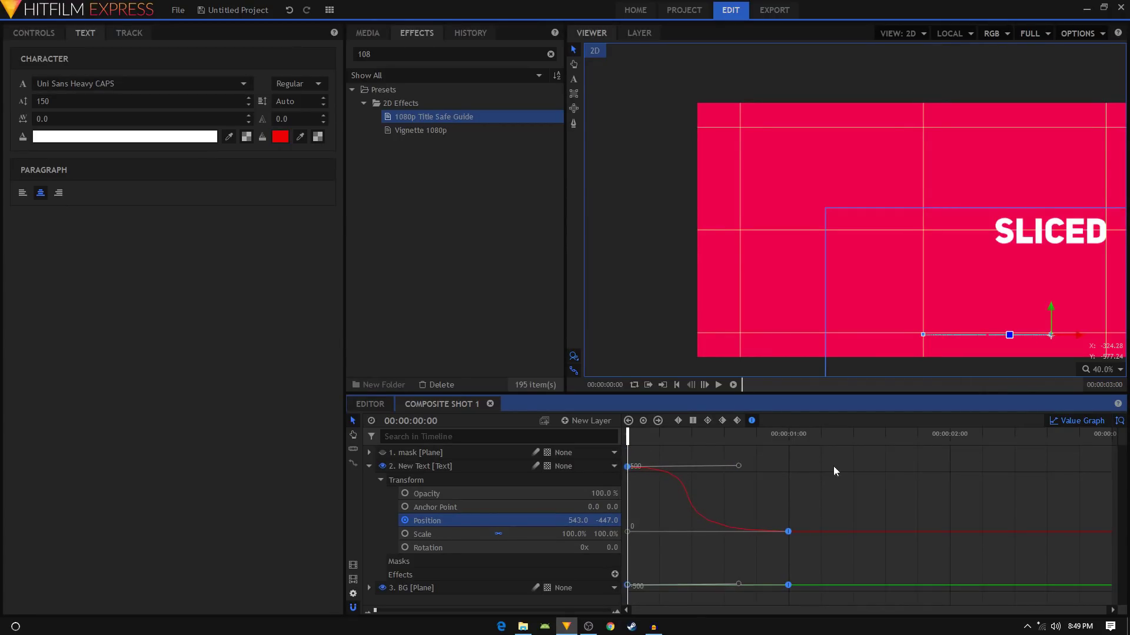
click(1077, 421)
click(369, 466)
click(718, 384)
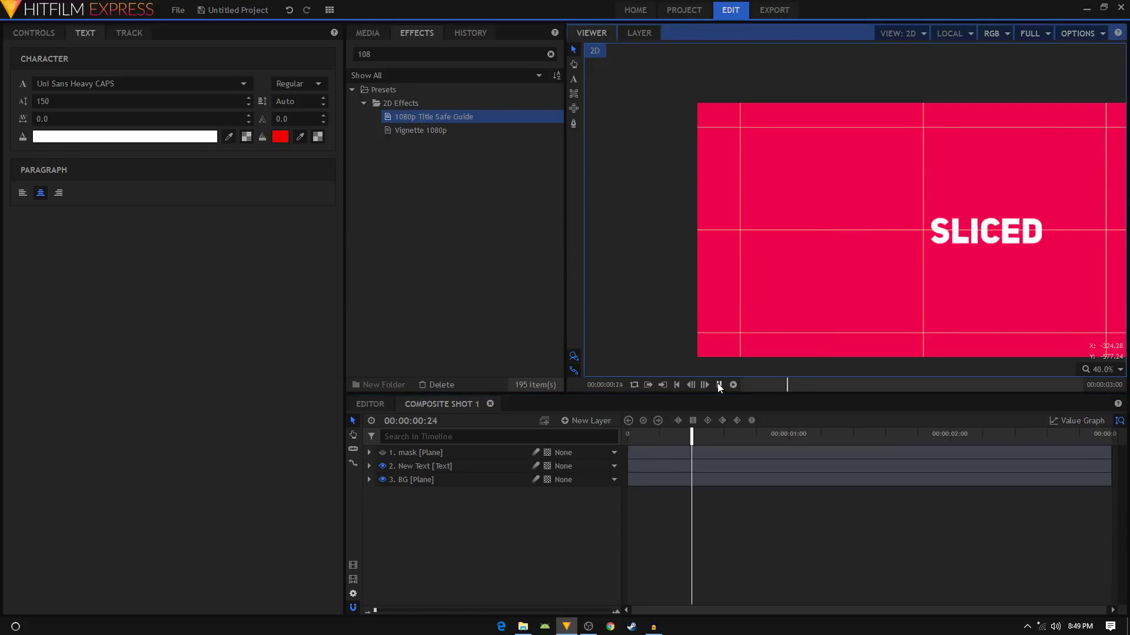
click(424, 467)
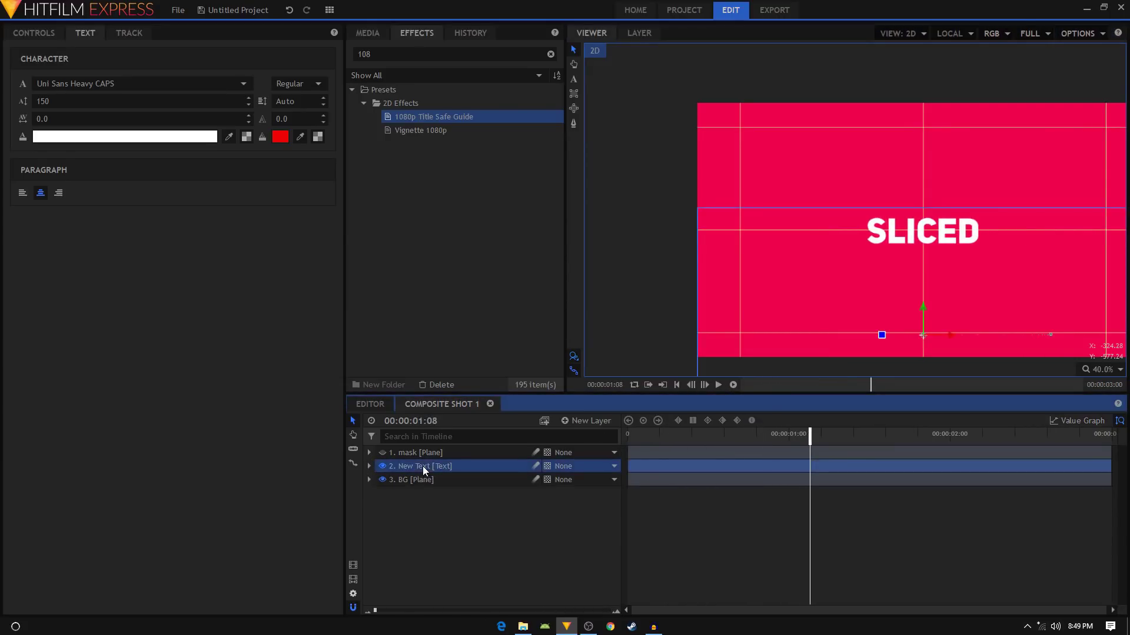
Step: Rename the text layer to 1, duplicate it and name the copy 2
double_click(425, 467)
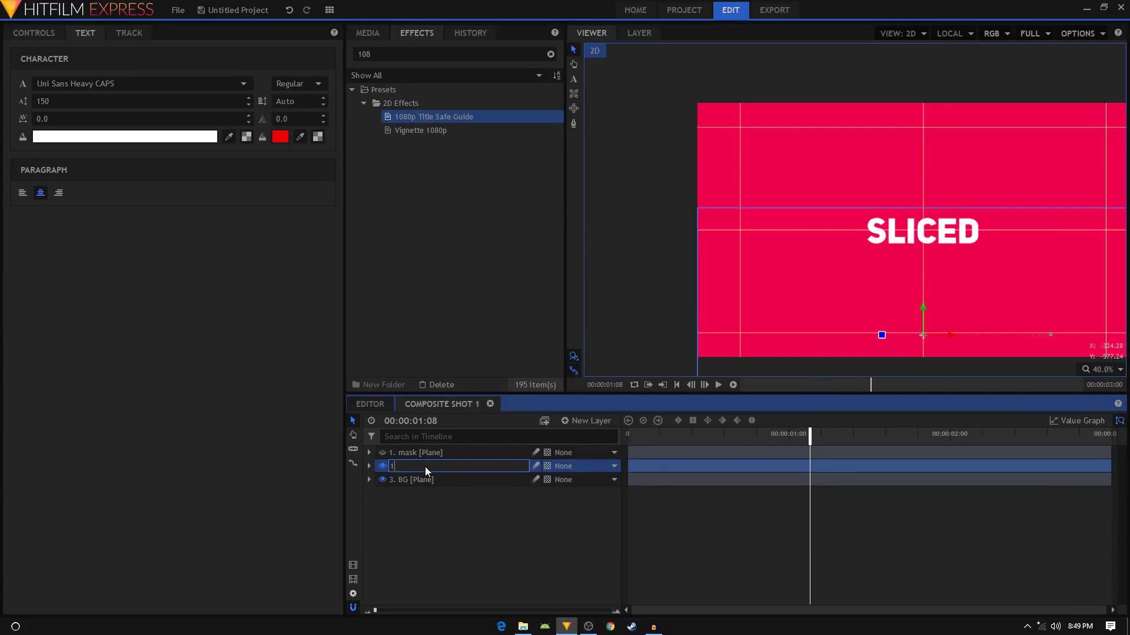
key(Return)
key(ctrl+d)
click(422, 478)
double_click(421, 478)
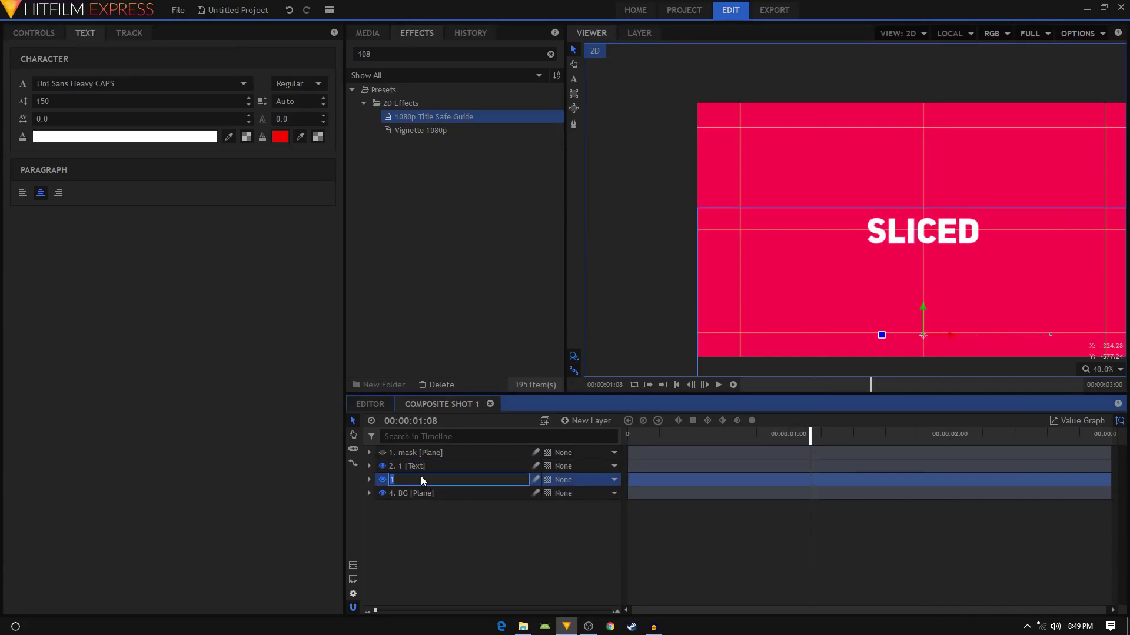
key(Return)
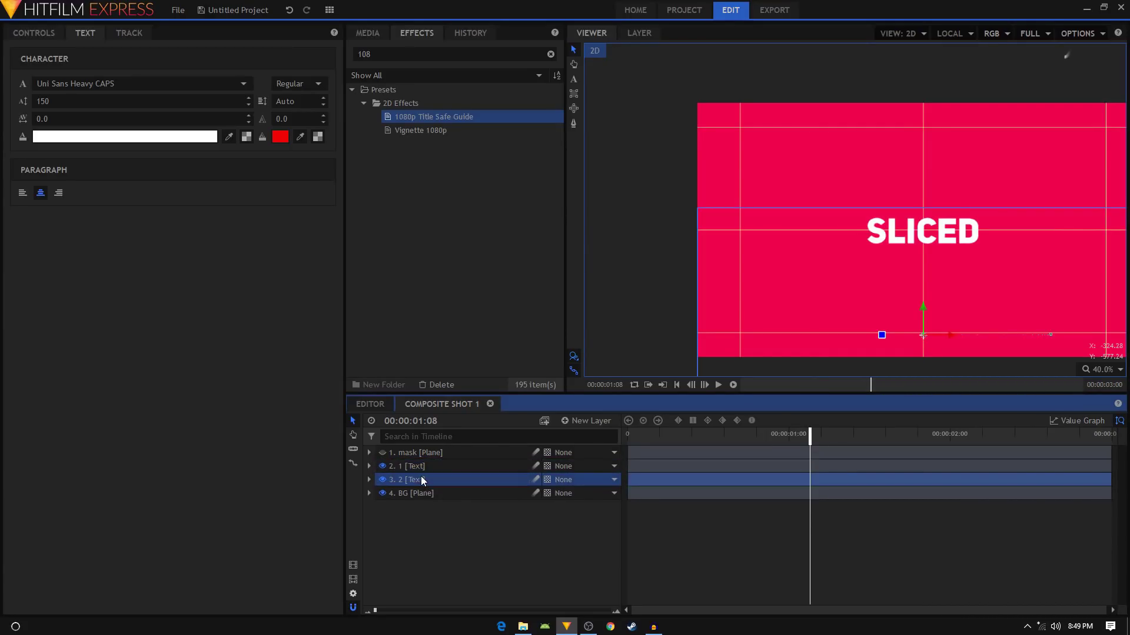
Step: Set layer 2's first Position keyframe to −539.0, −447.0 so it enters from the left
click(368, 479)
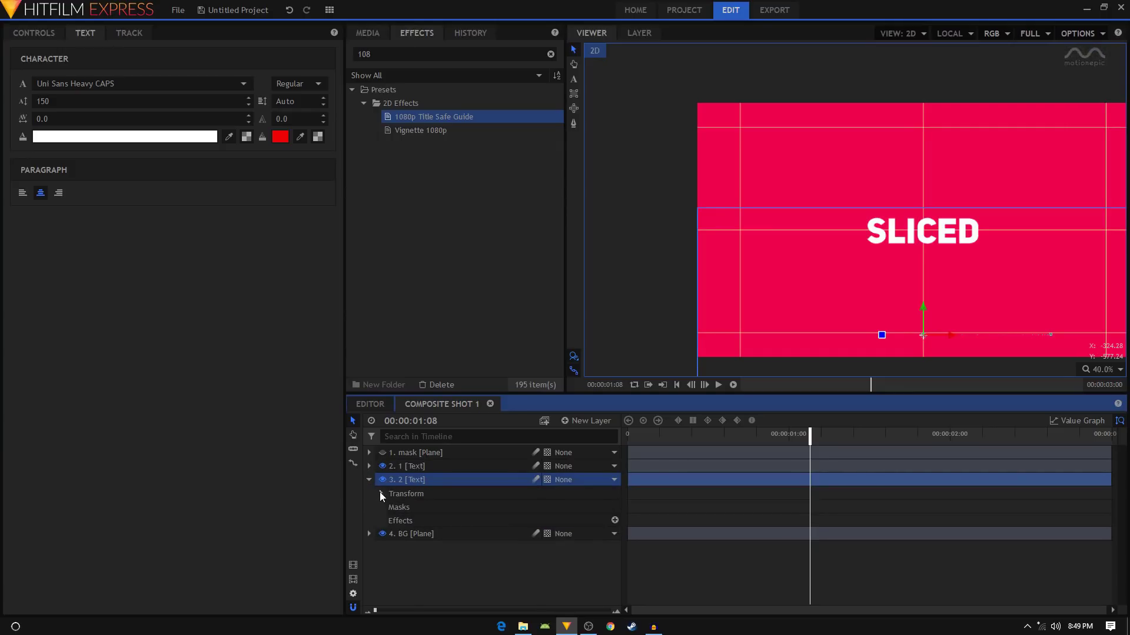
click(380, 493)
click(426, 534)
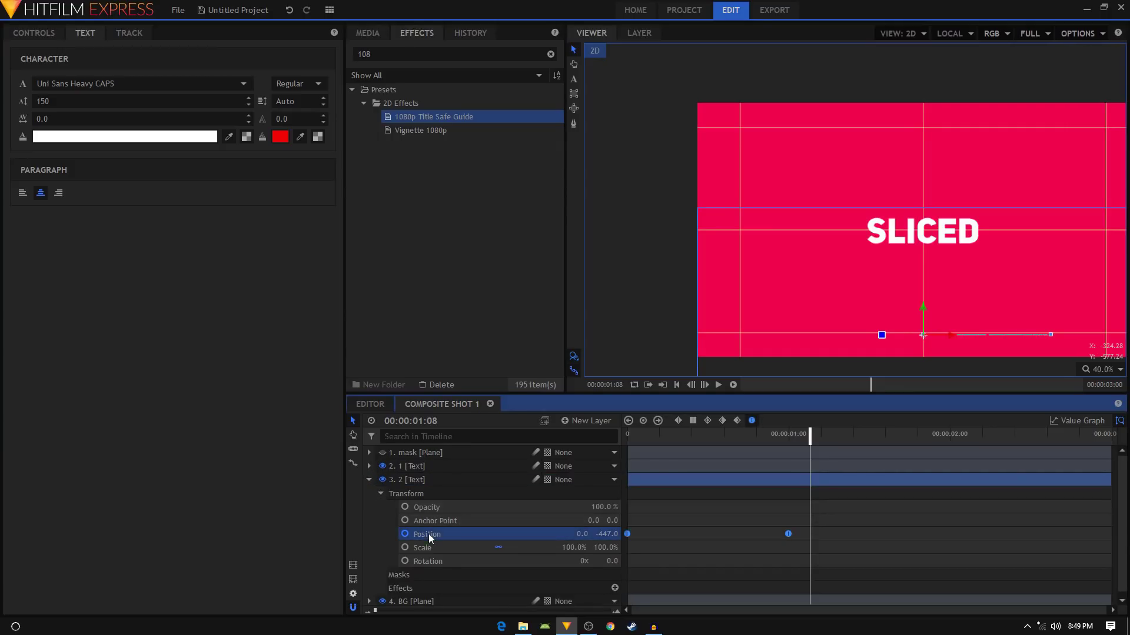
click(629, 534)
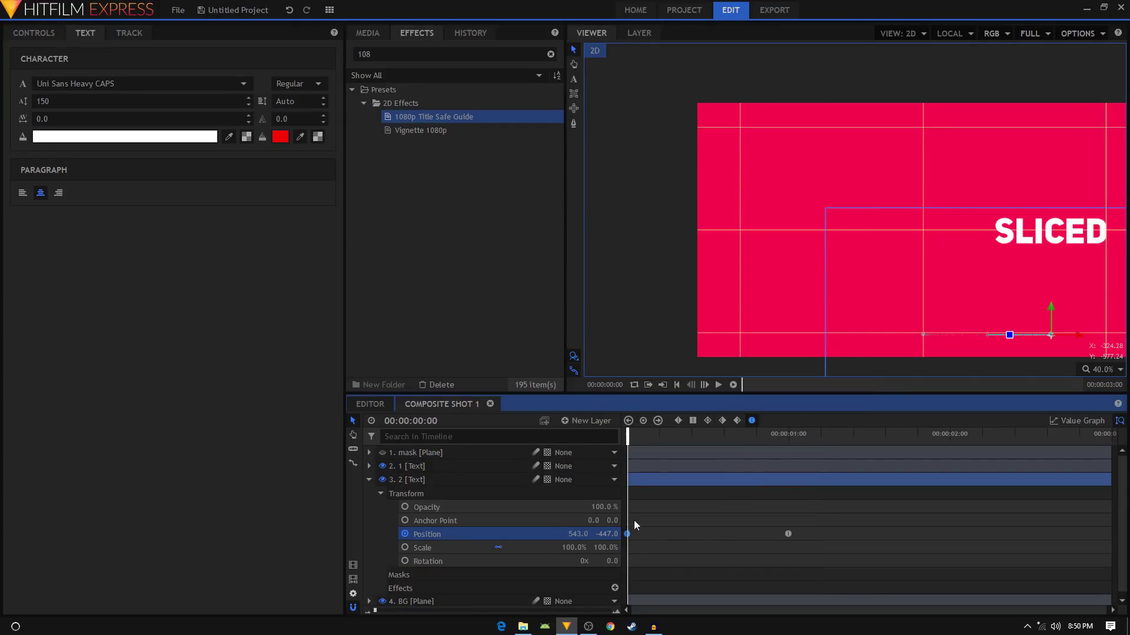
drag(573, 541, 452, 541)
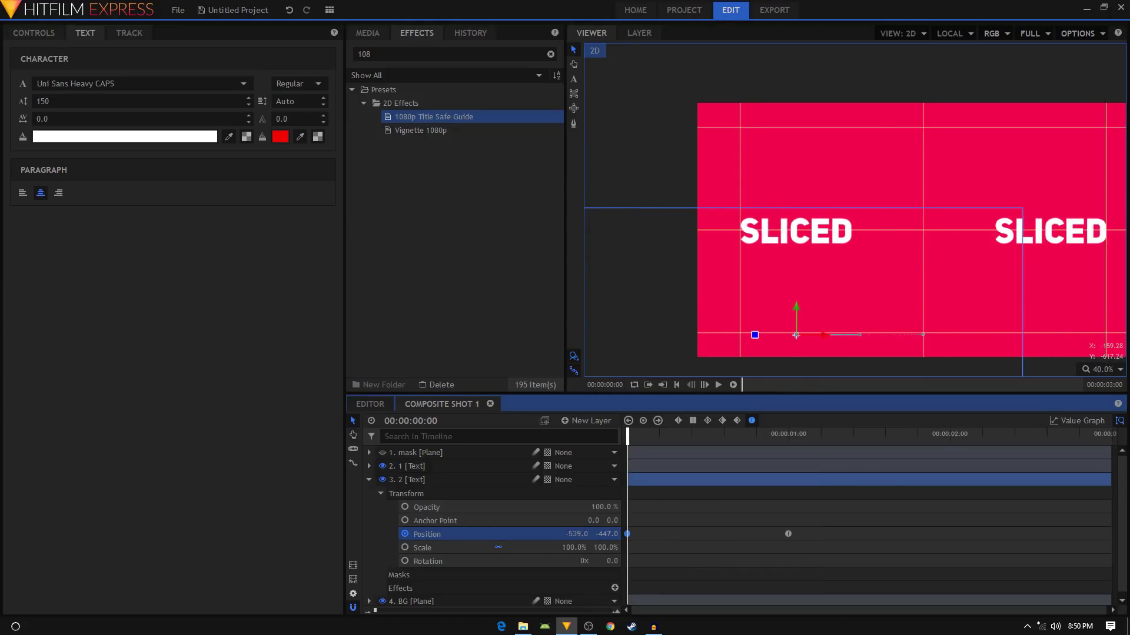
Step: Preview the animation and apply the Set Matte effect to text layer 1
click(718, 384)
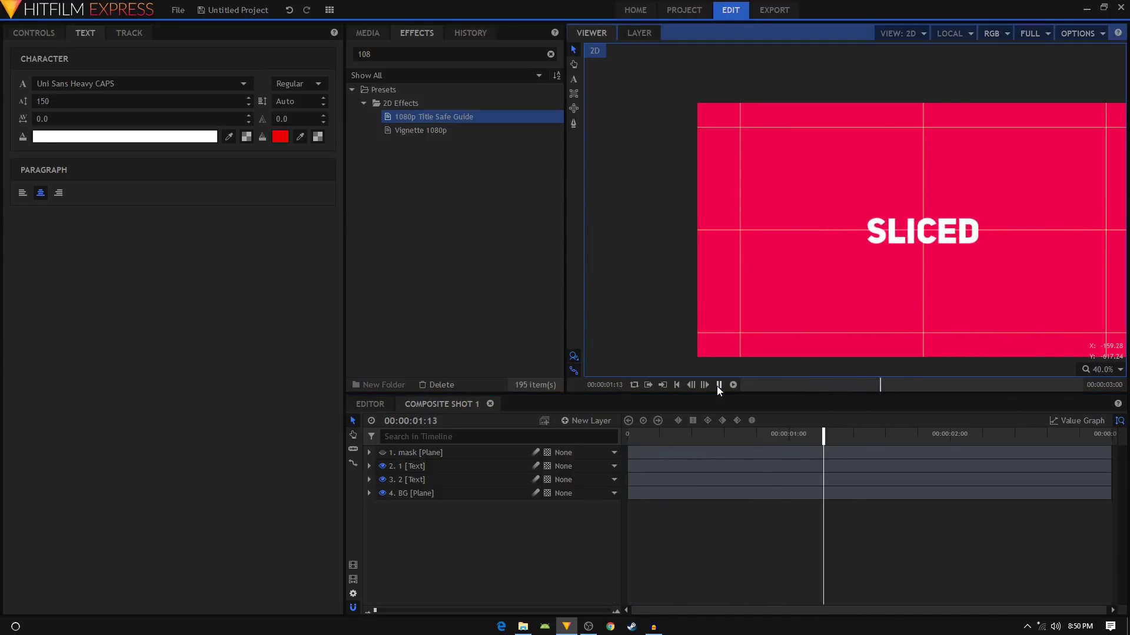
click(718, 384)
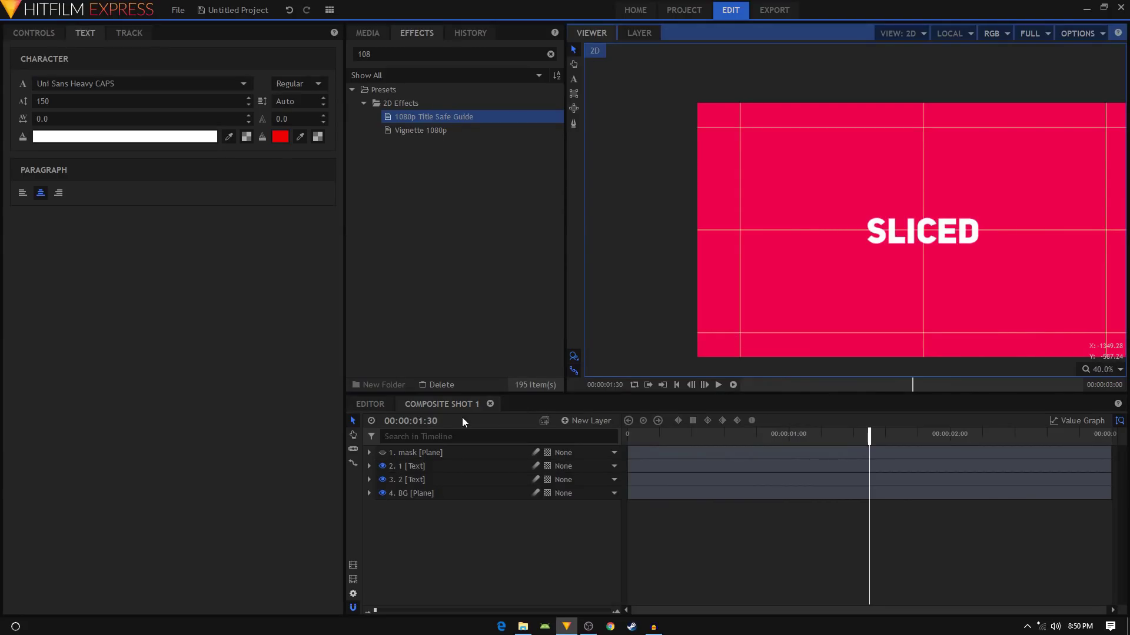
click(408, 54)
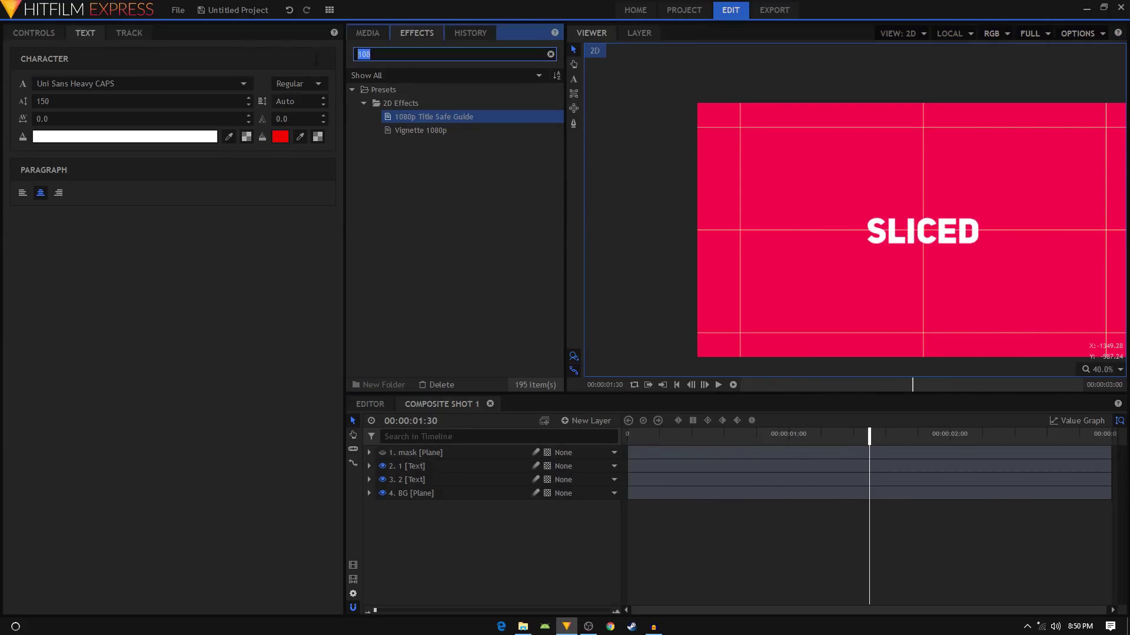
text(set)
click(432, 119)
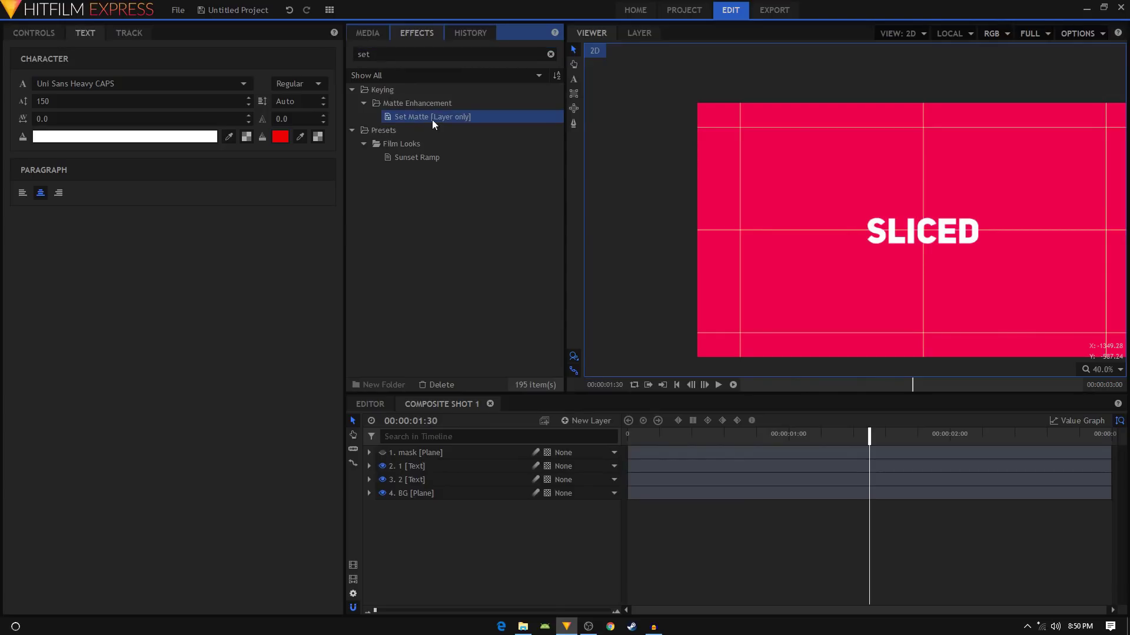
drag(432, 119, 413, 471)
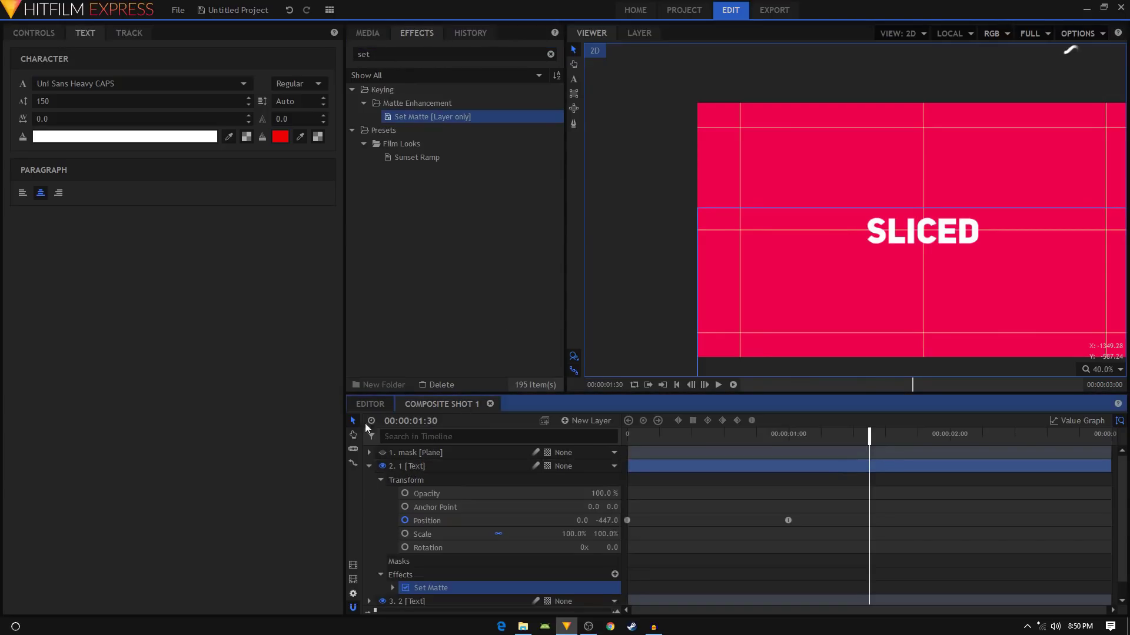
Step: Set layer 1's matte source to 1. mask alpha with Subtract blending
click(30, 32)
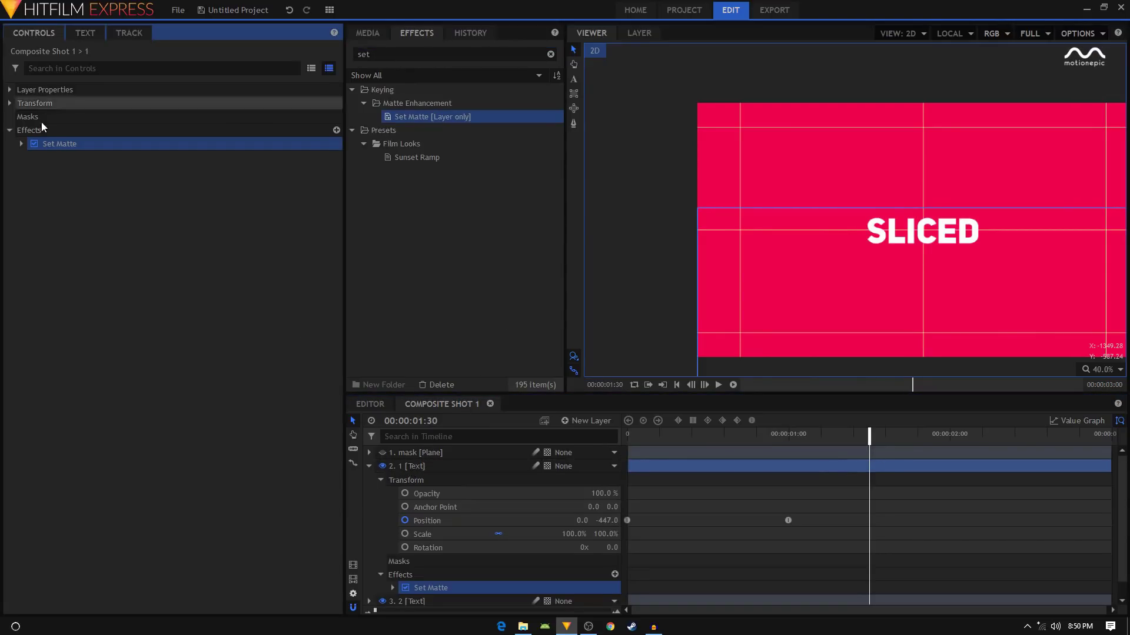
click(21, 144)
click(184, 157)
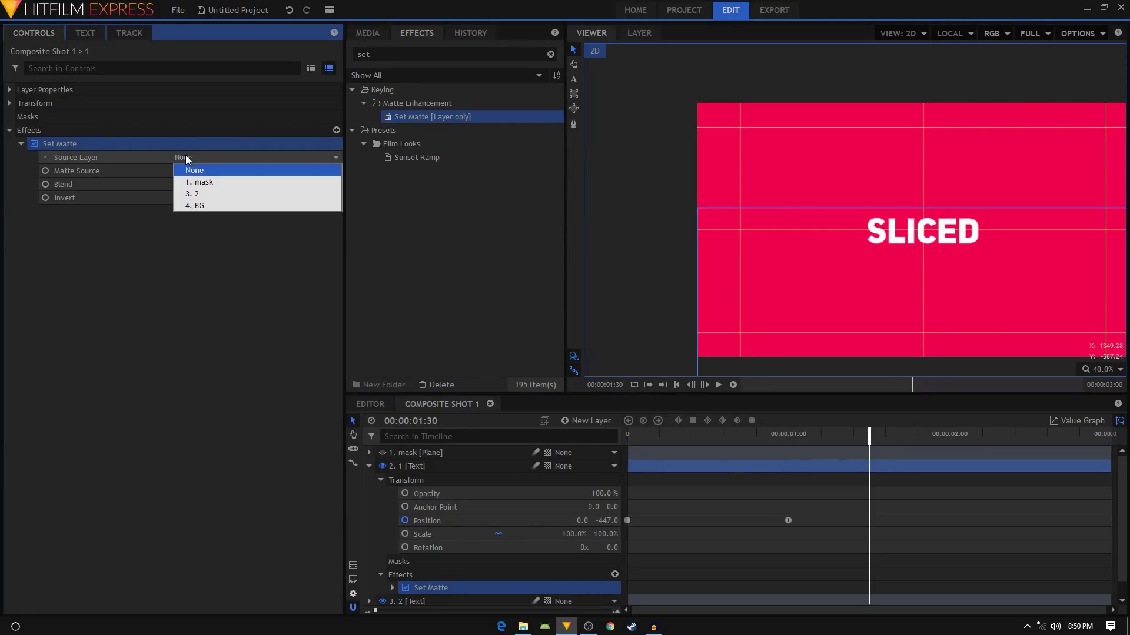
click(203, 182)
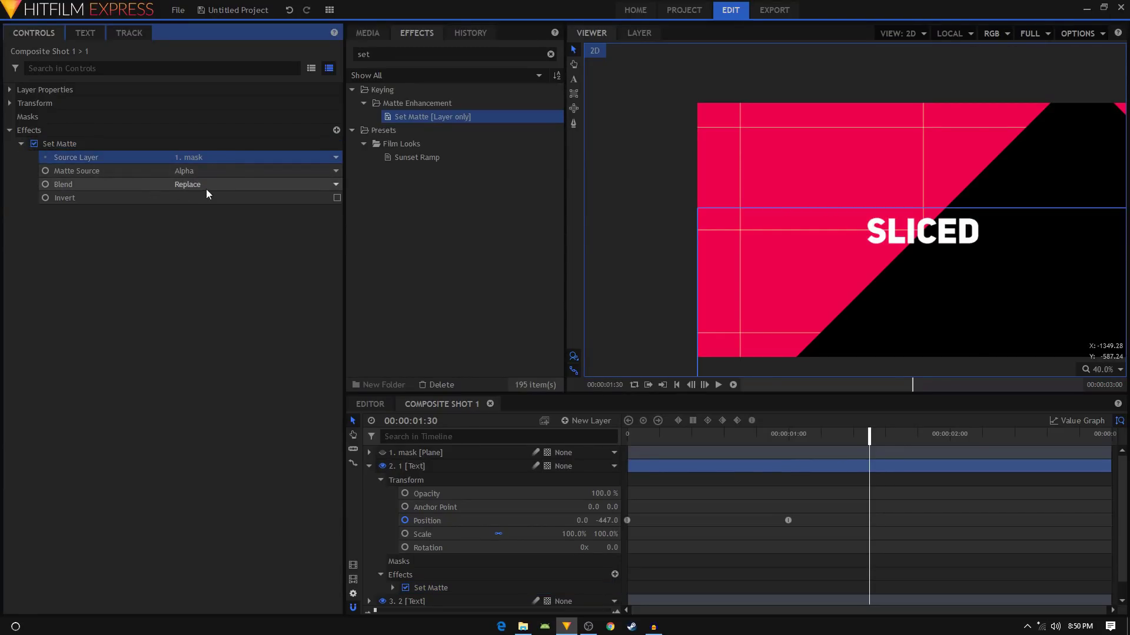
click(205, 186)
click(205, 210)
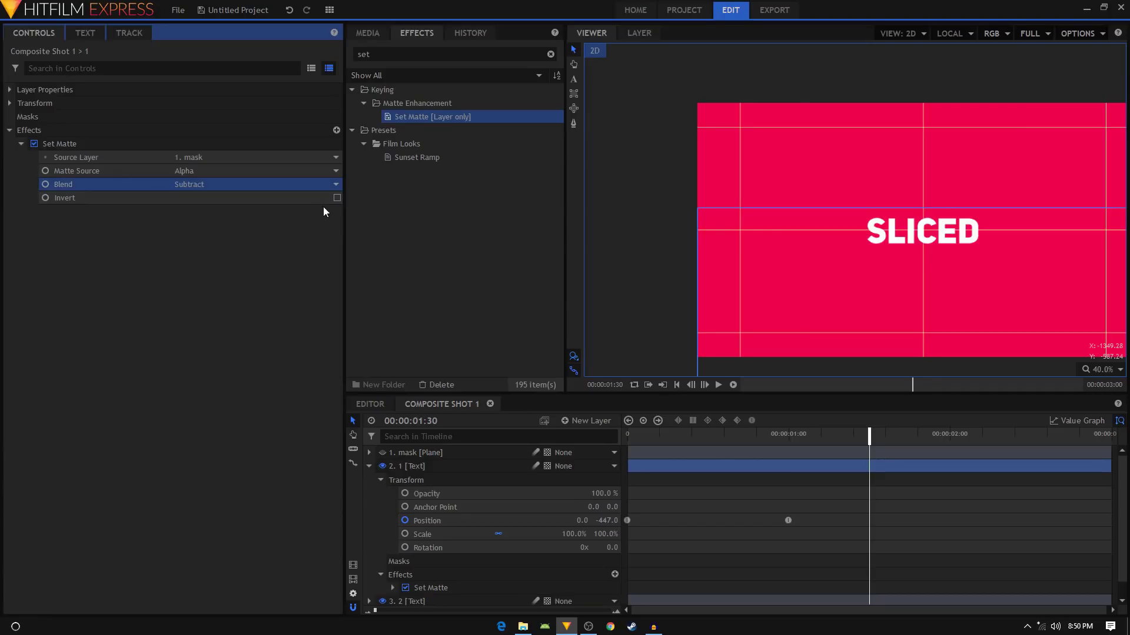
click(369, 466)
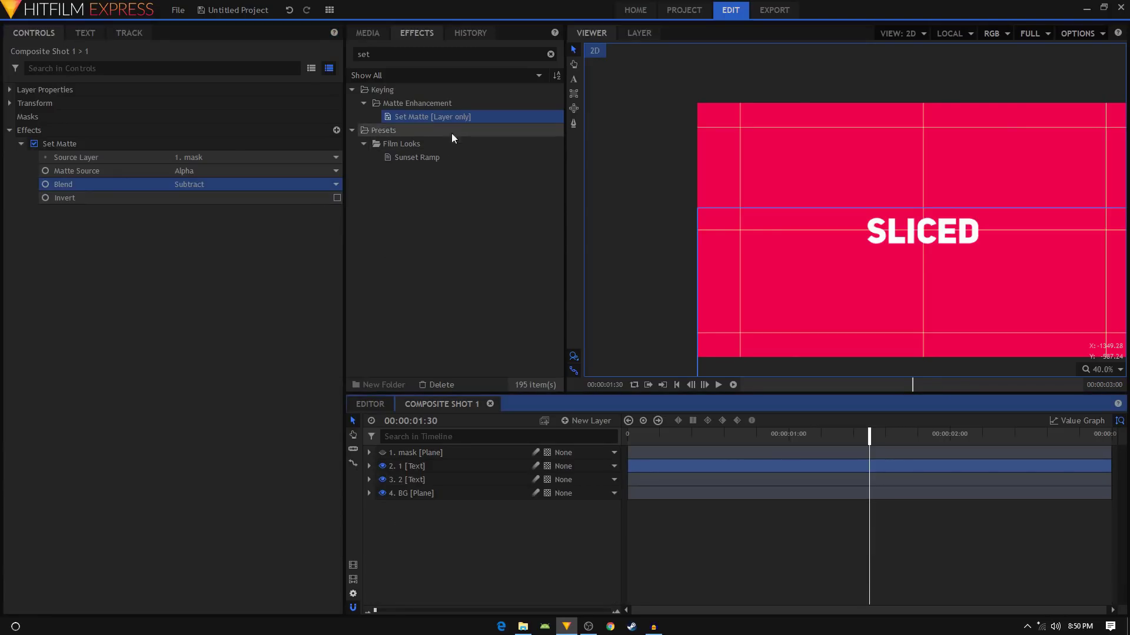
Step: Give layer 2 a Set Matte from 1. mask with Subtract blend and Invert enabled
click(418, 117)
drag(418, 117, 414, 479)
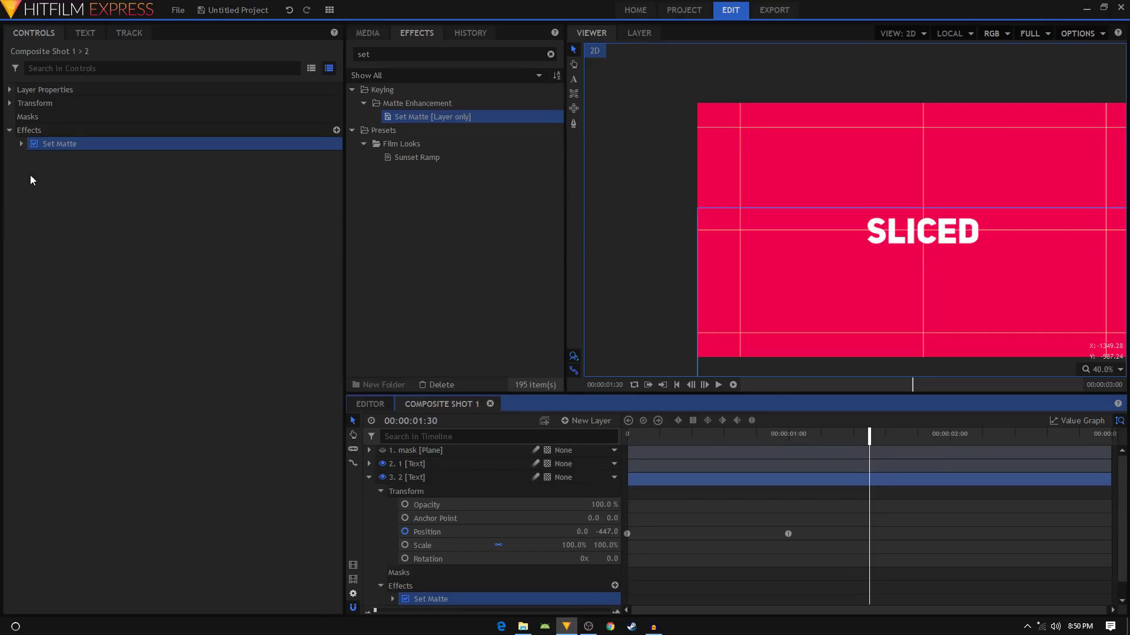
click(22, 143)
click(202, 158)
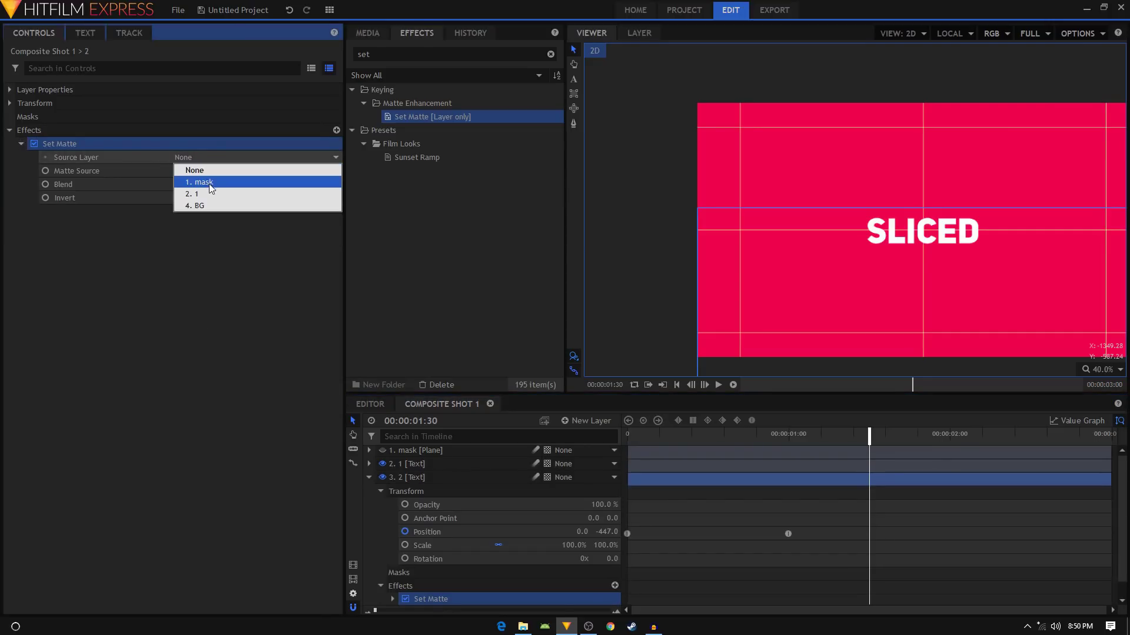
click(209, 183)
click(191, 183)
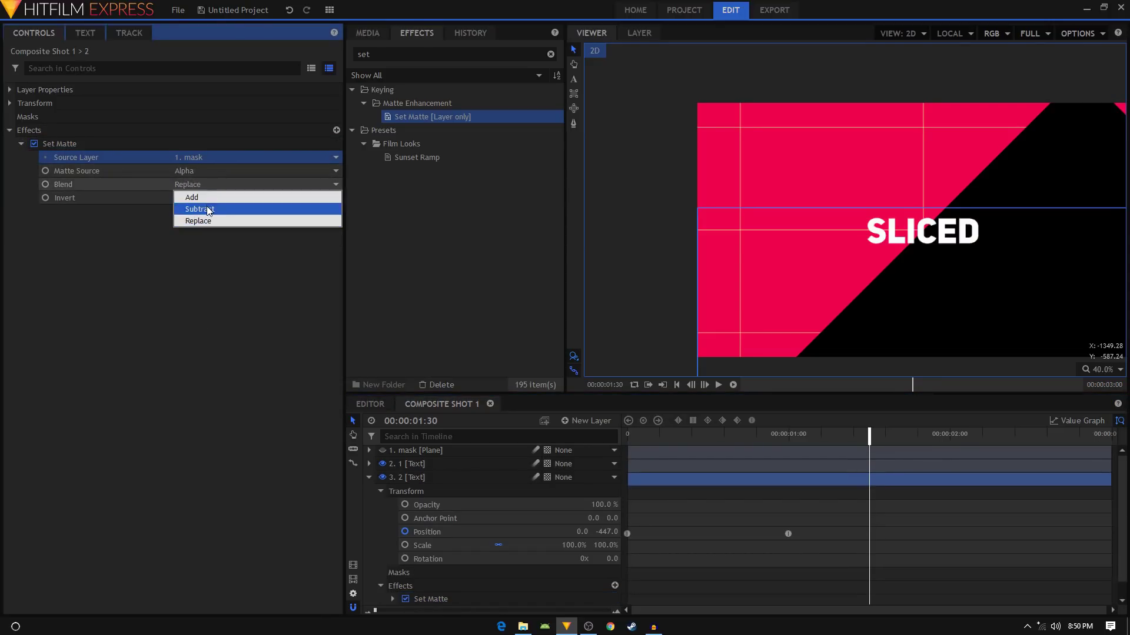
click(205, 206)
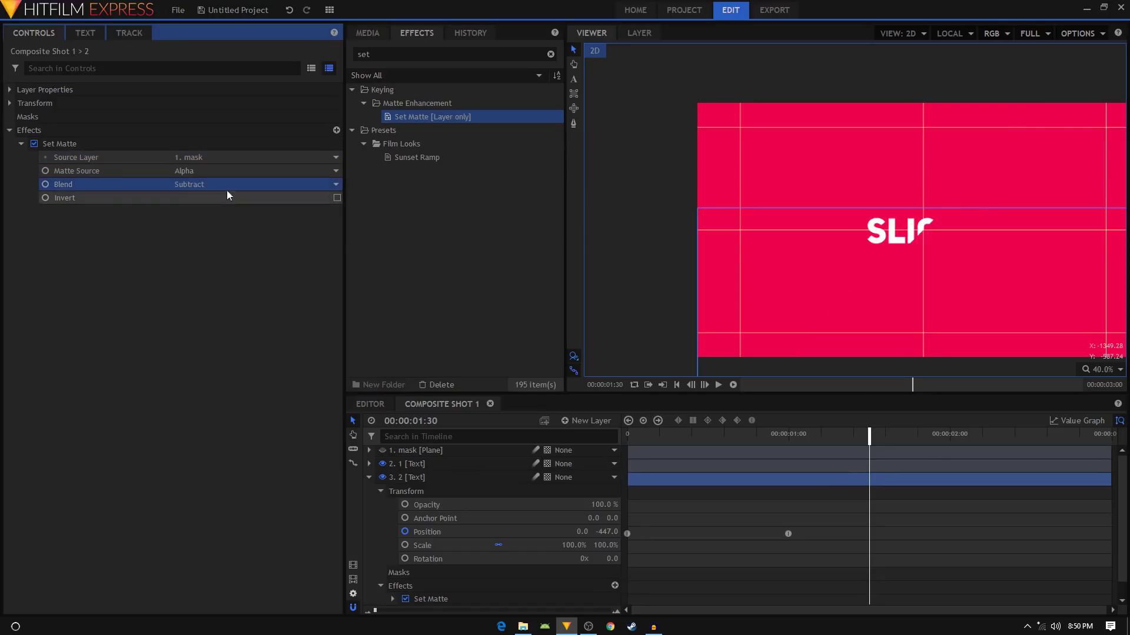
click(336, 198)
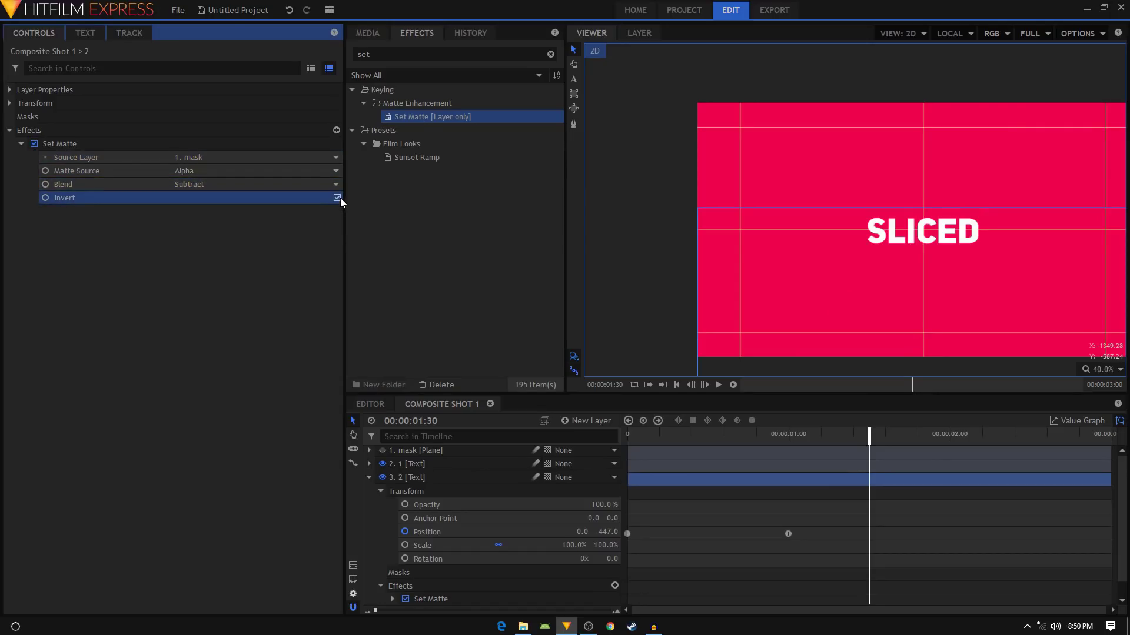
click(559, 511)
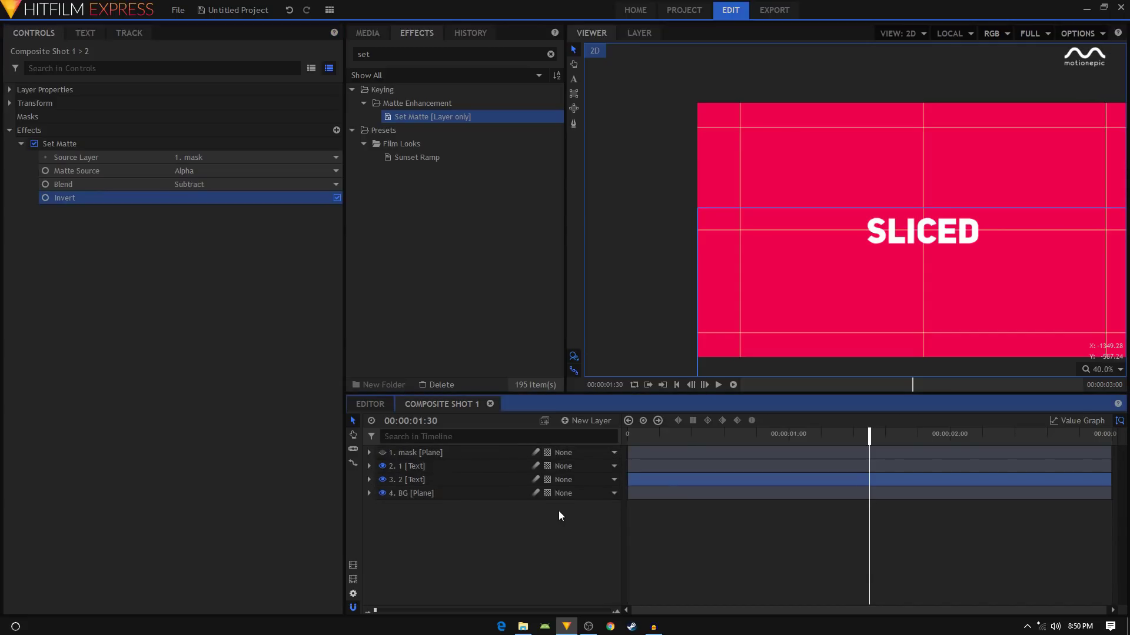
drag(655, 433, 627, 433)
click(575, 552)
click(719, 384)
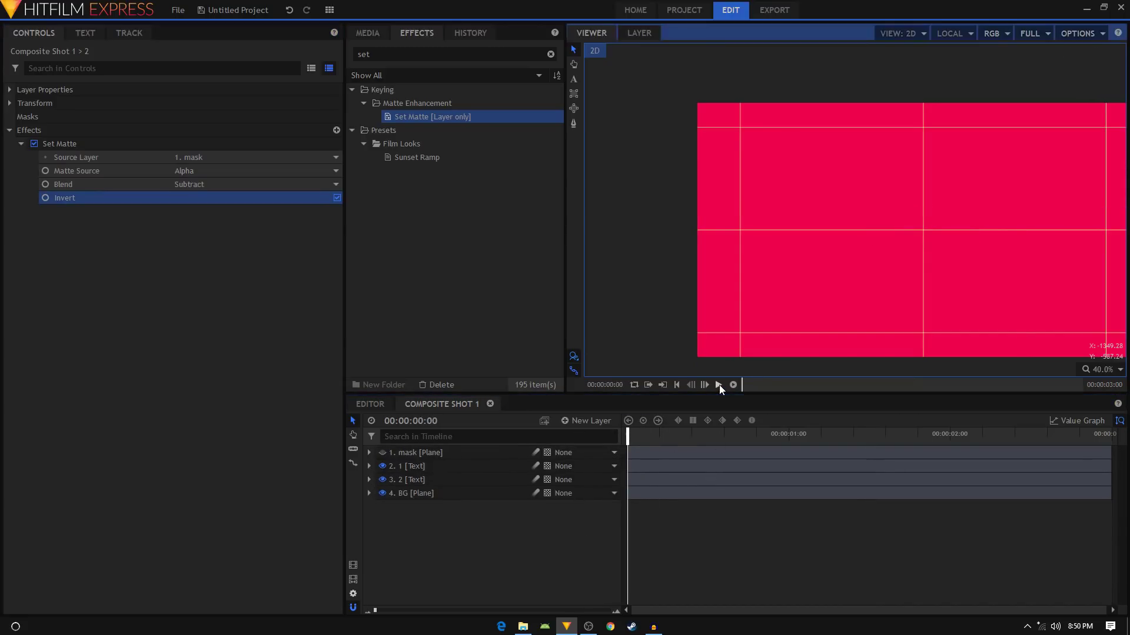
click(719, 385)
drag(925, 271, 842, 267)
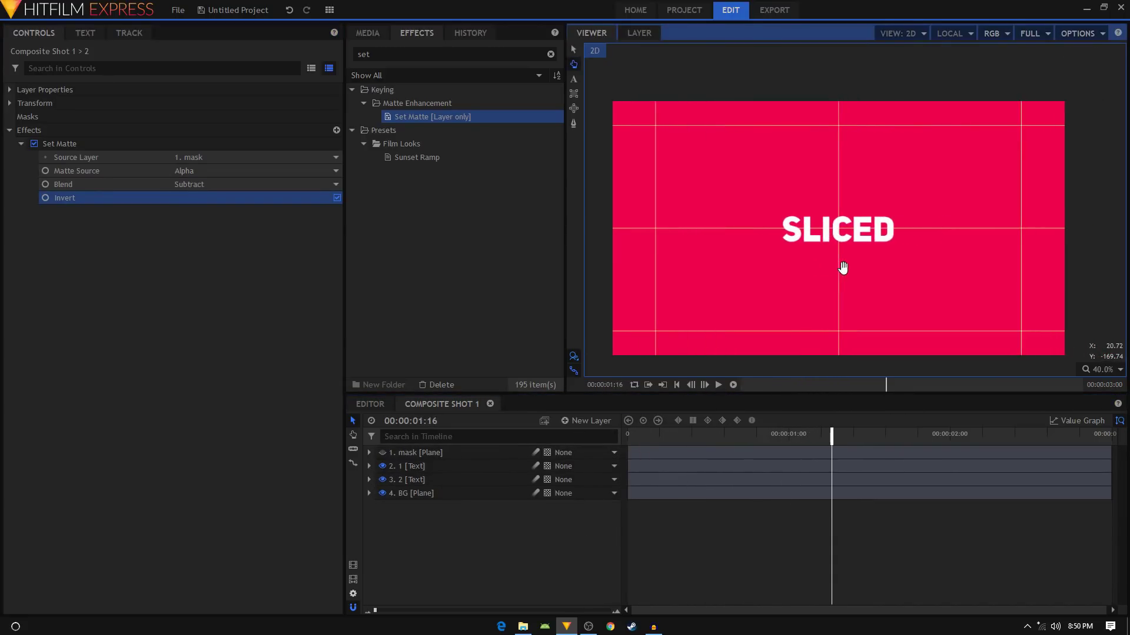
click(716, 408)
key(Home)
click(717, 384)
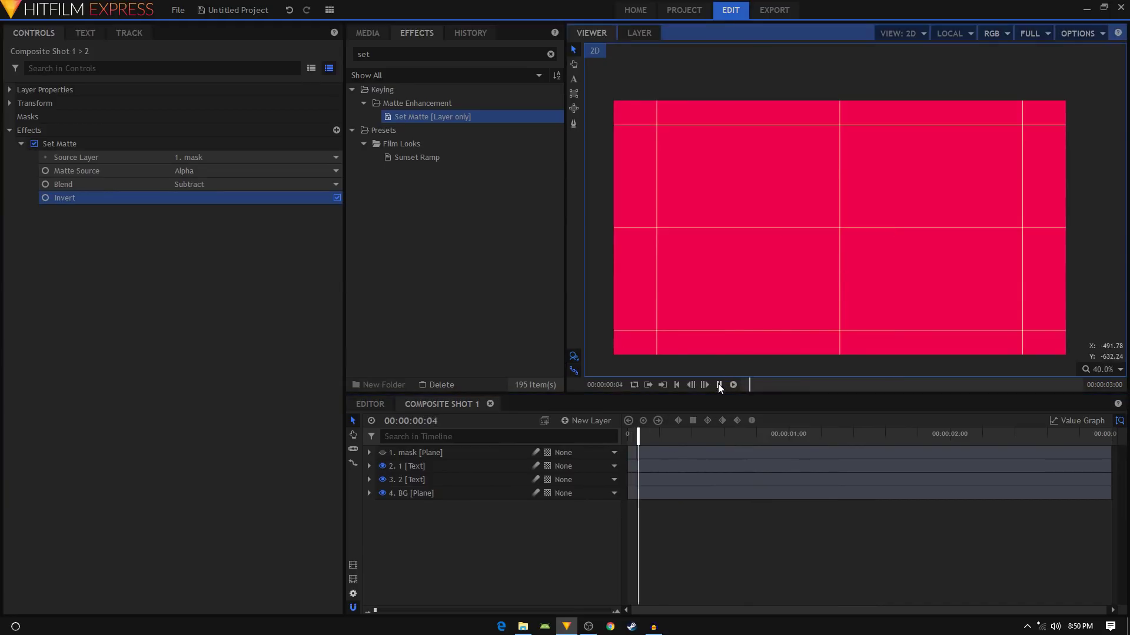
click(718, 384)
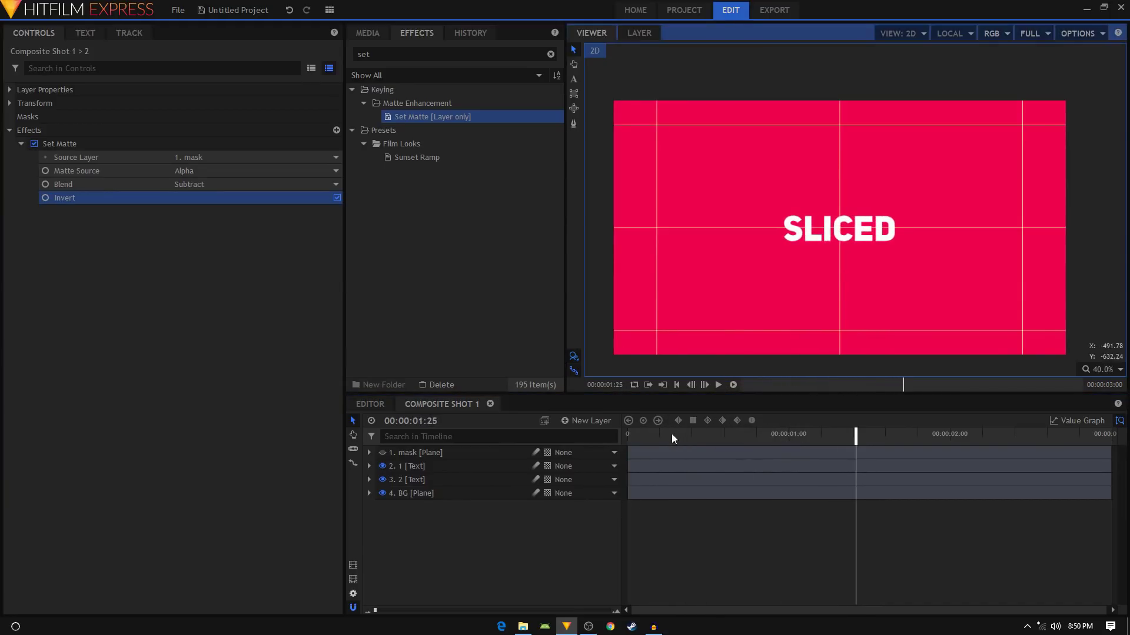
click(693, 399)
key(Home)
click(718, 385)
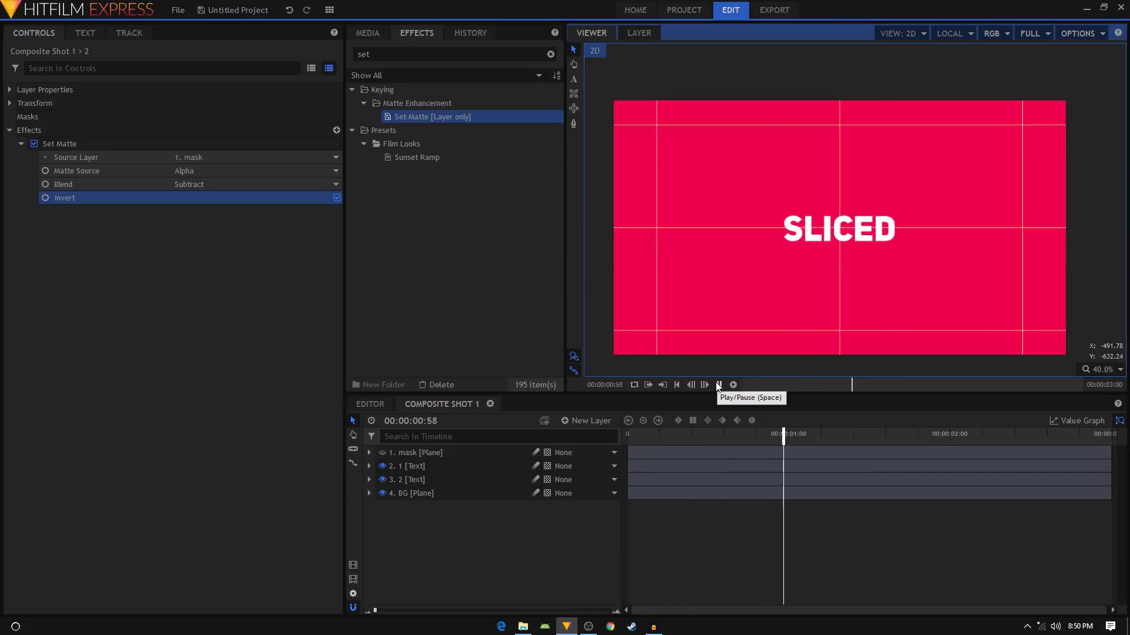
click(718, 385)
click(628, 438)
drag(629, 438, 781, 438)
Step: Search 'fil' in Effects and apply Fill Color to text layer 1
double_click(363, 54)
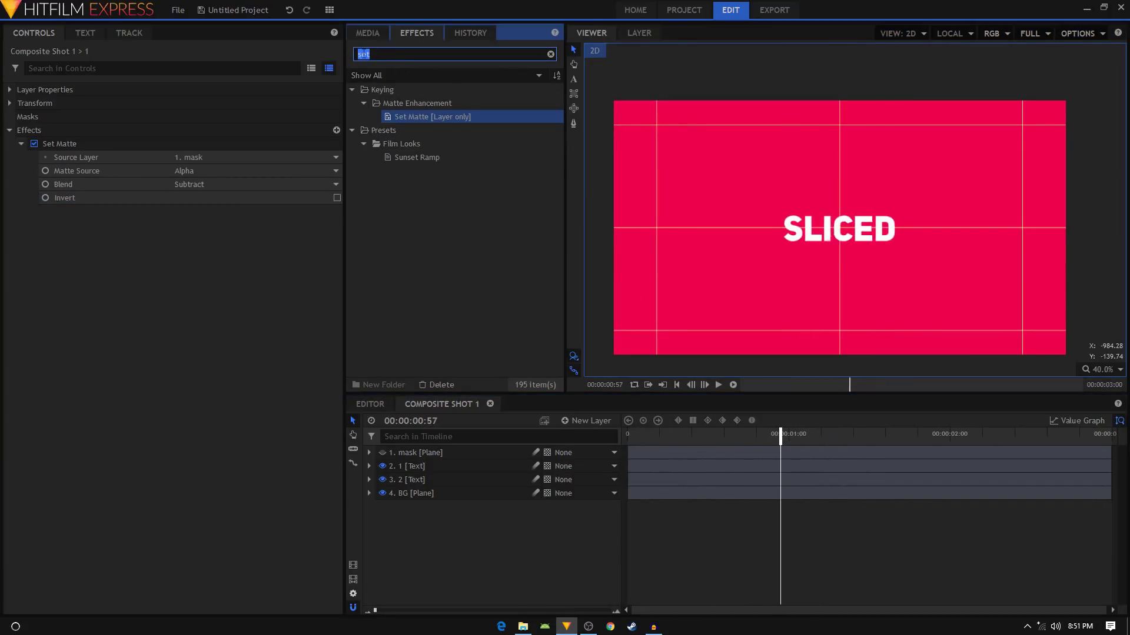
text(fil)
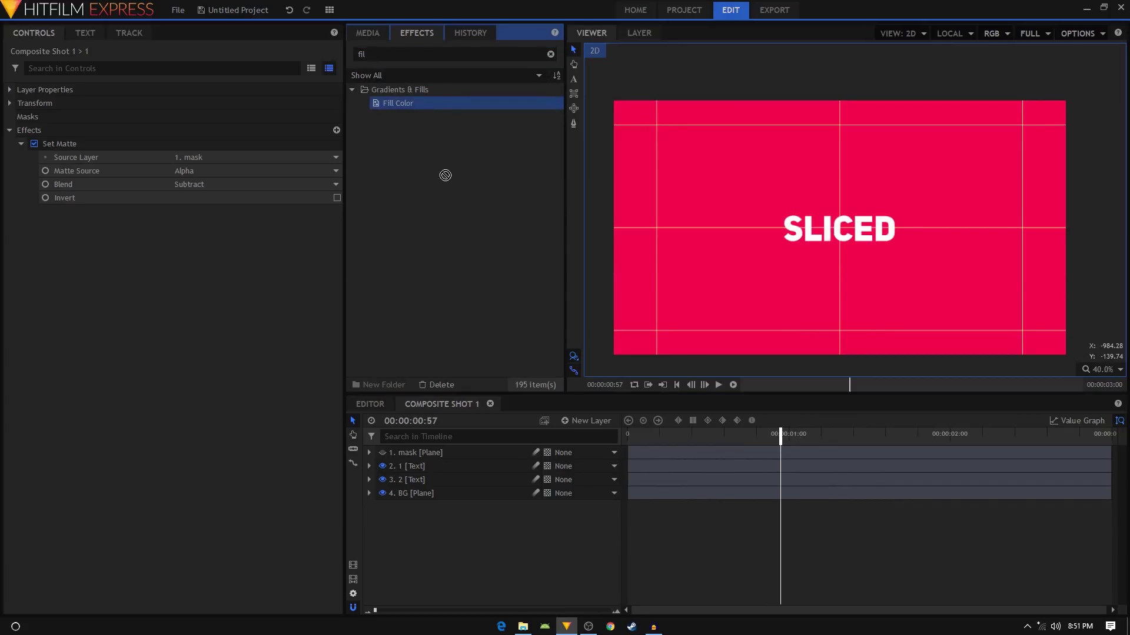
drag(445, 176, 415, 466)
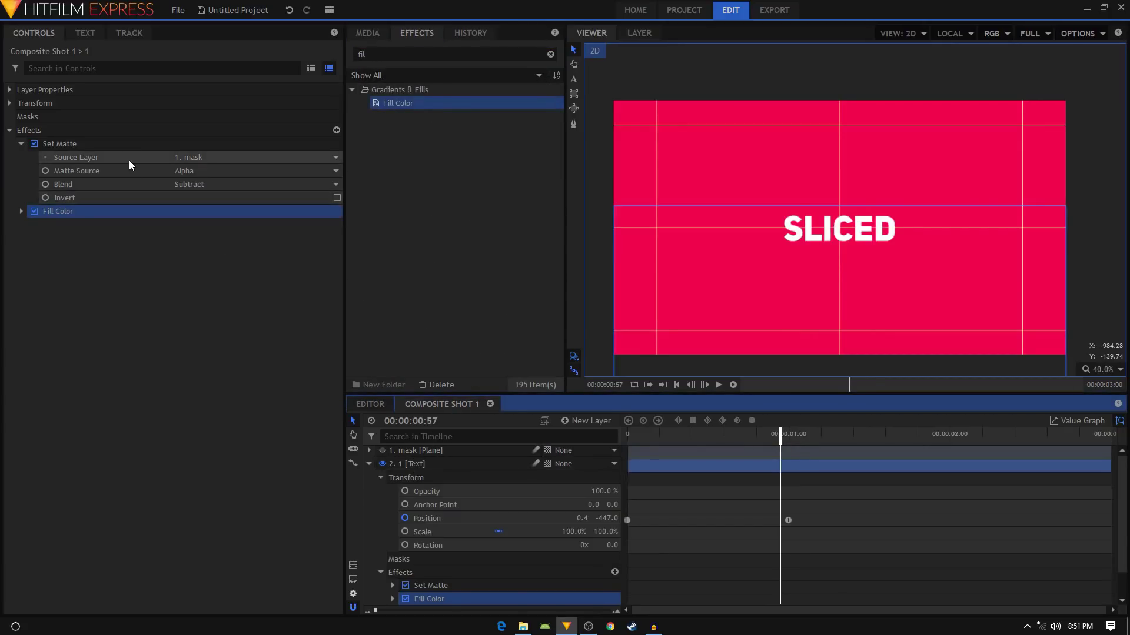
Step: Set the Fill Color blend to 100% with purple 170, 0, 127, and preview the tinted half
click(20, 211)
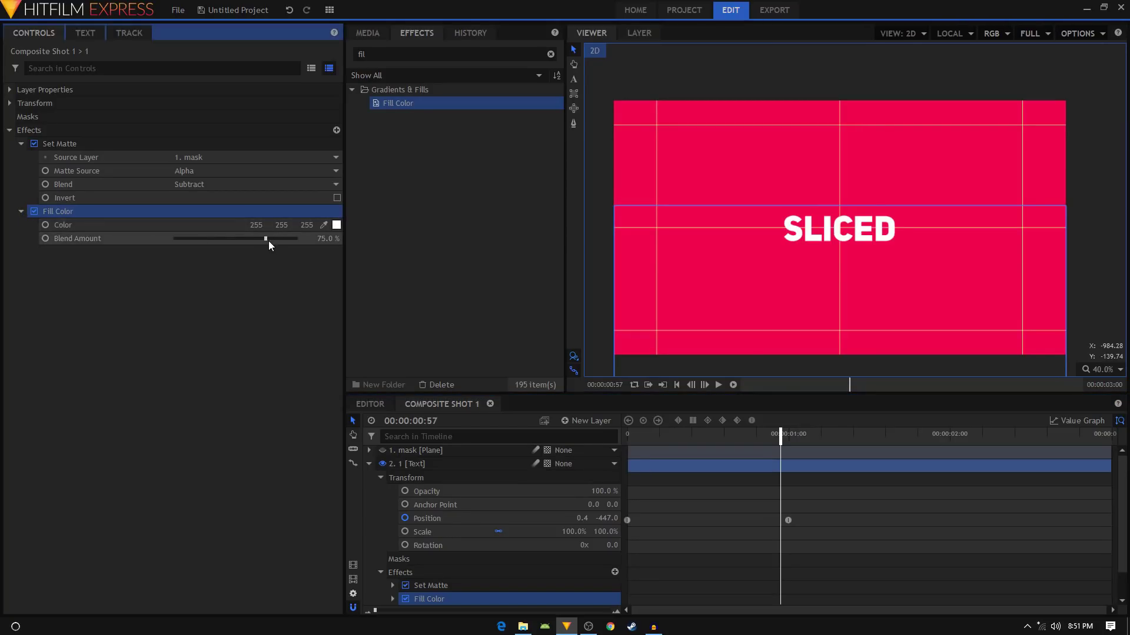
drag(269, 241, 271, 240)
click(335, 227)
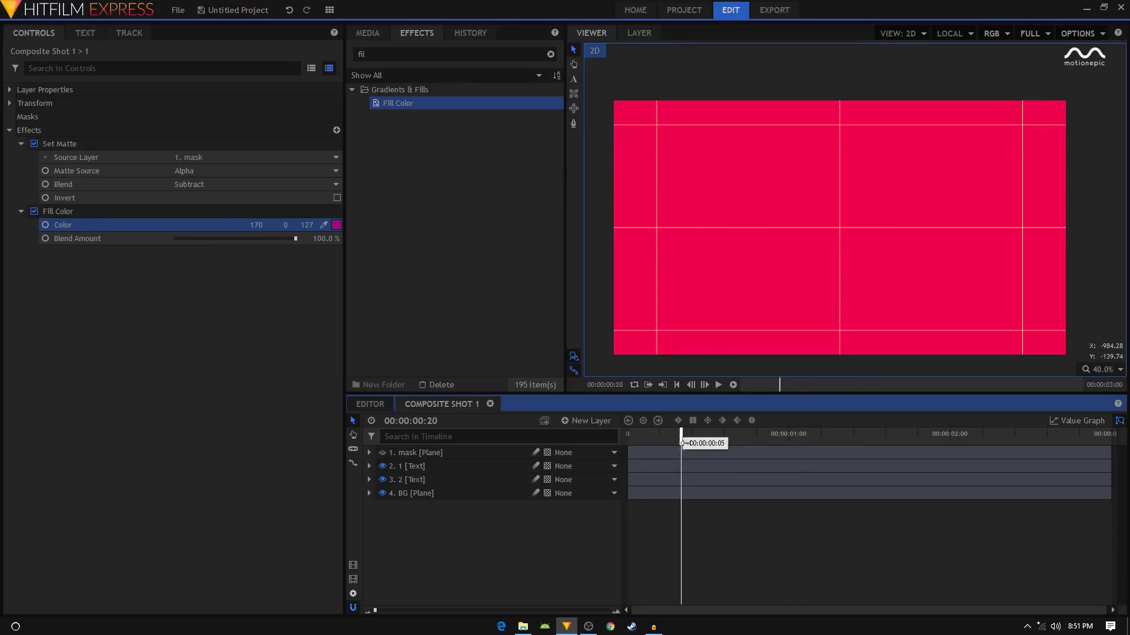
drag(682, 443, 846, 443)
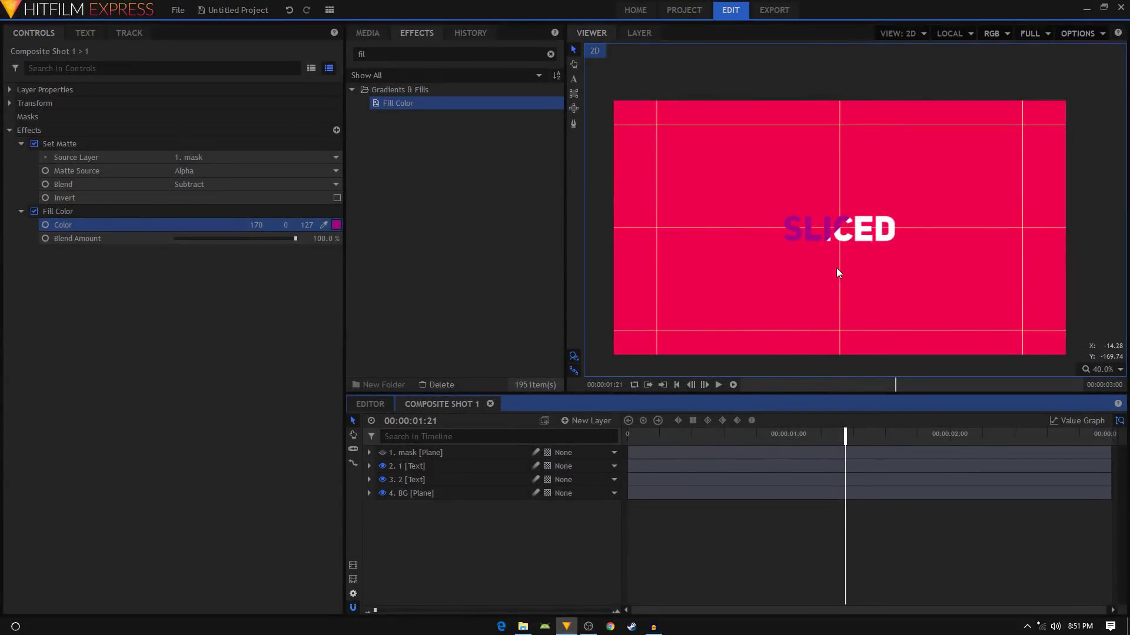
Step: Review the BG layer's effects in the timeline so its title-safe guide is no longer shown
scroll(835, 271, up, 3)
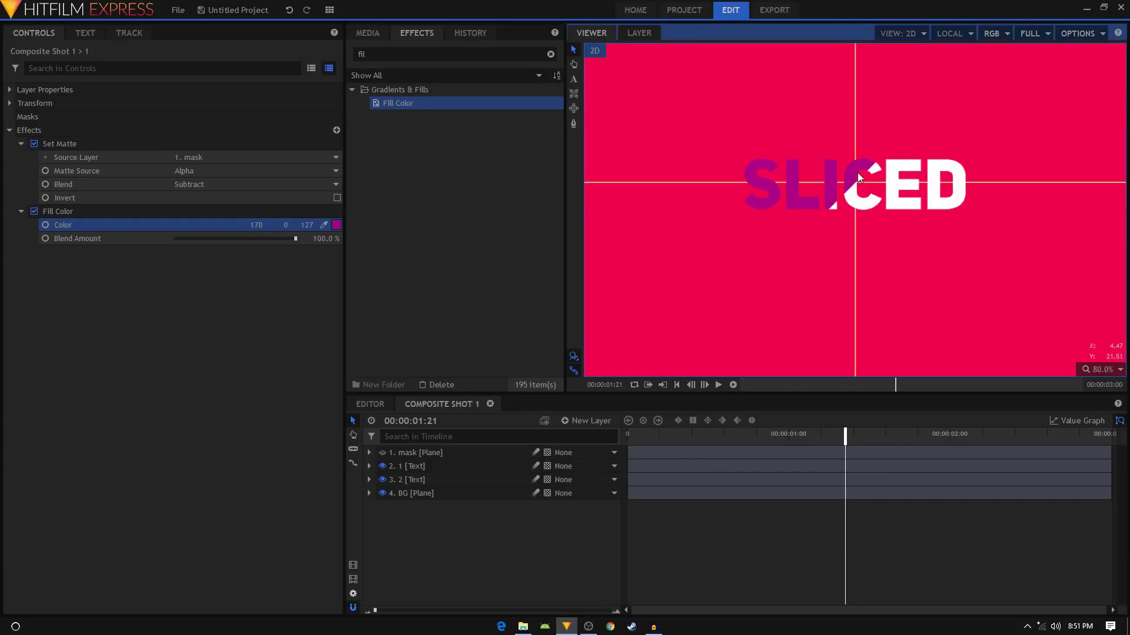
scroll(857, 171, down, 2)
scroll(862, 213, up, 4)
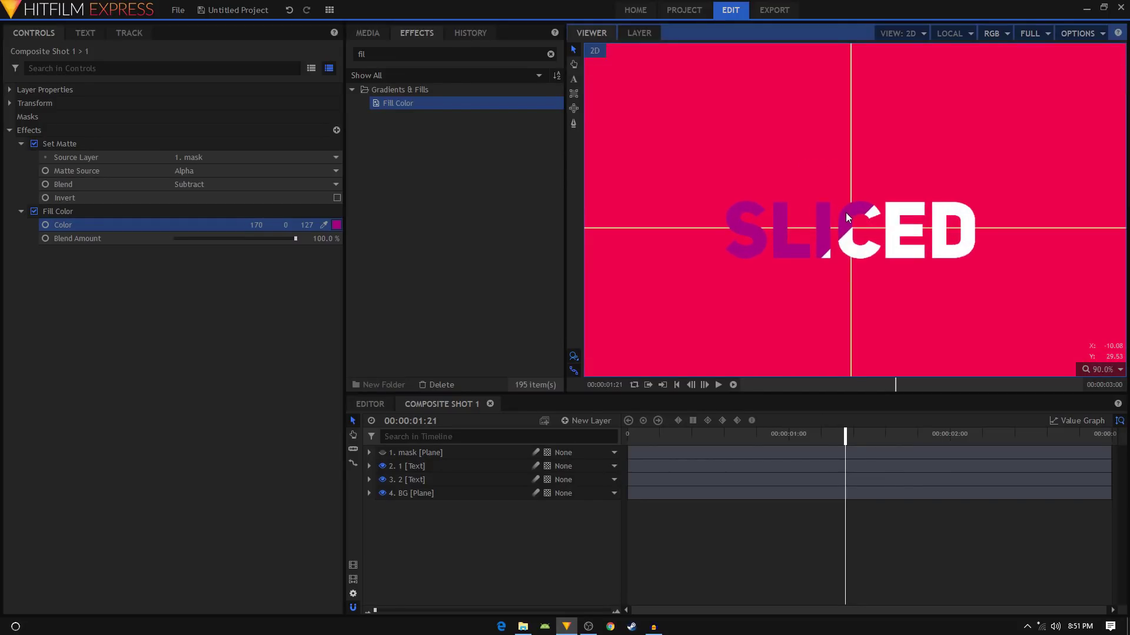
click(368, 493)
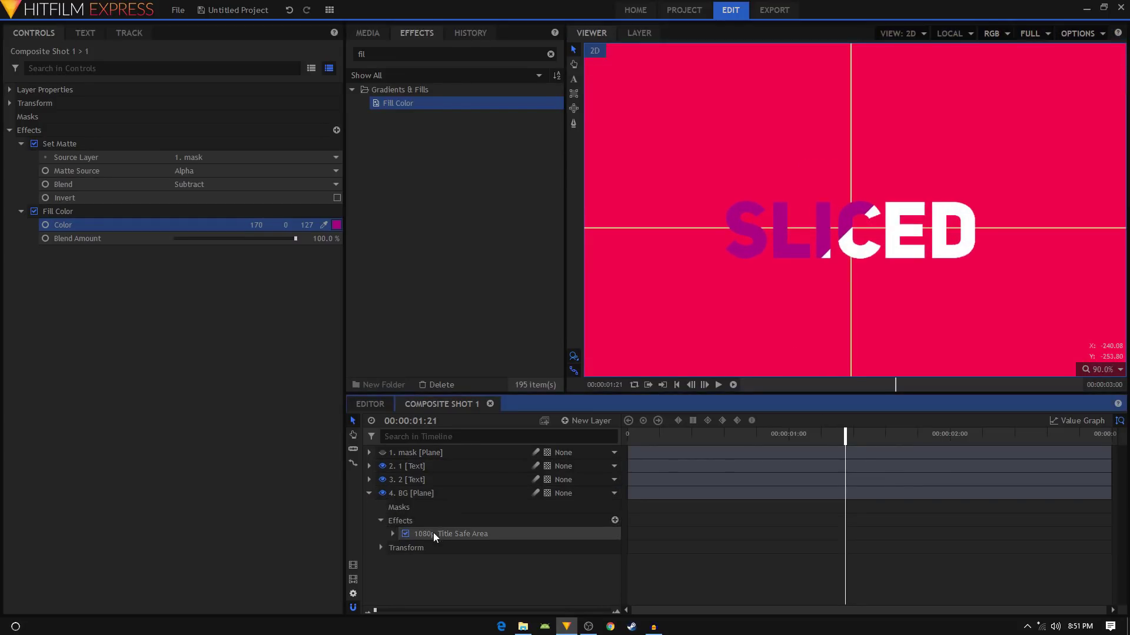
click(433, 533)
click(369, 493)
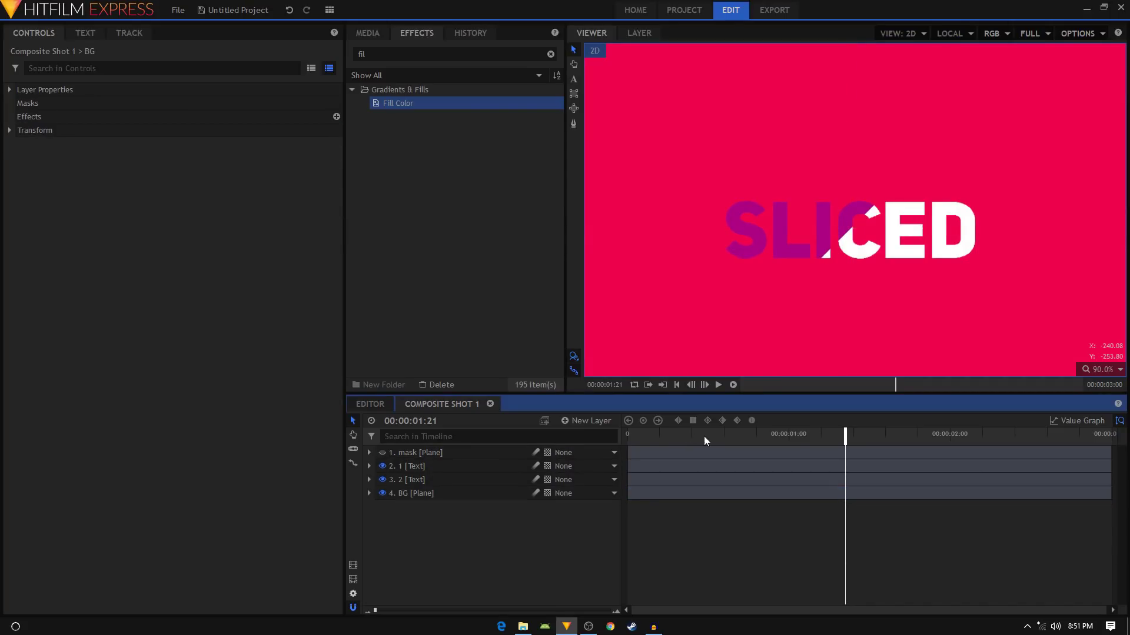
Step: Lower text layer 1's Fill Color blend amount to 72%
drag(683, 433, 791, 433)
click(411, 466)
drag(295, 238, 262, 237)
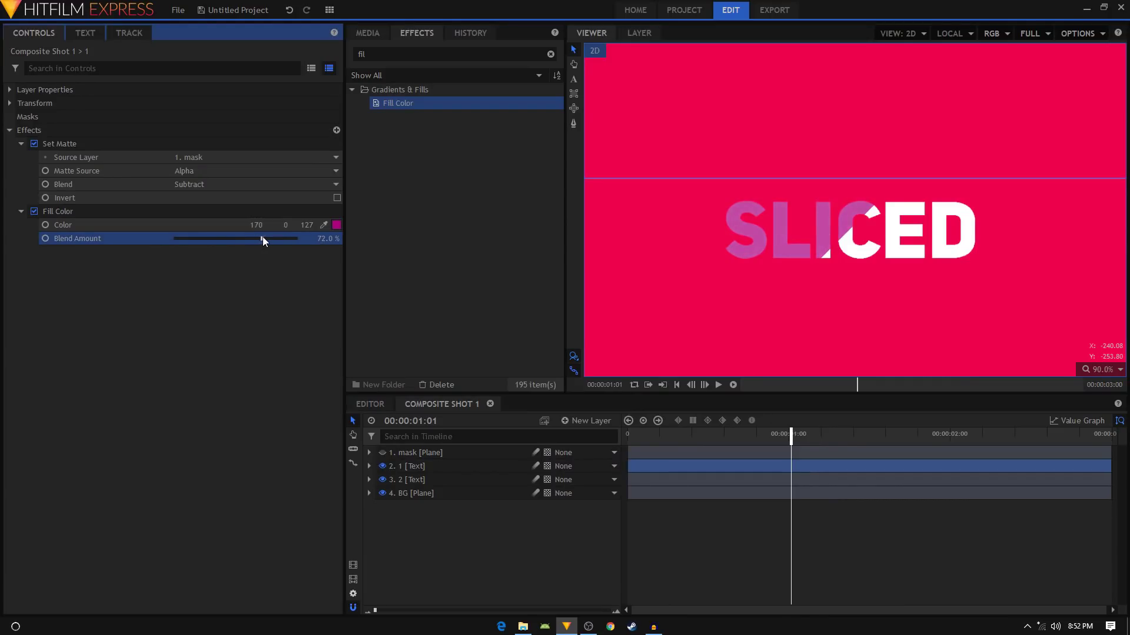